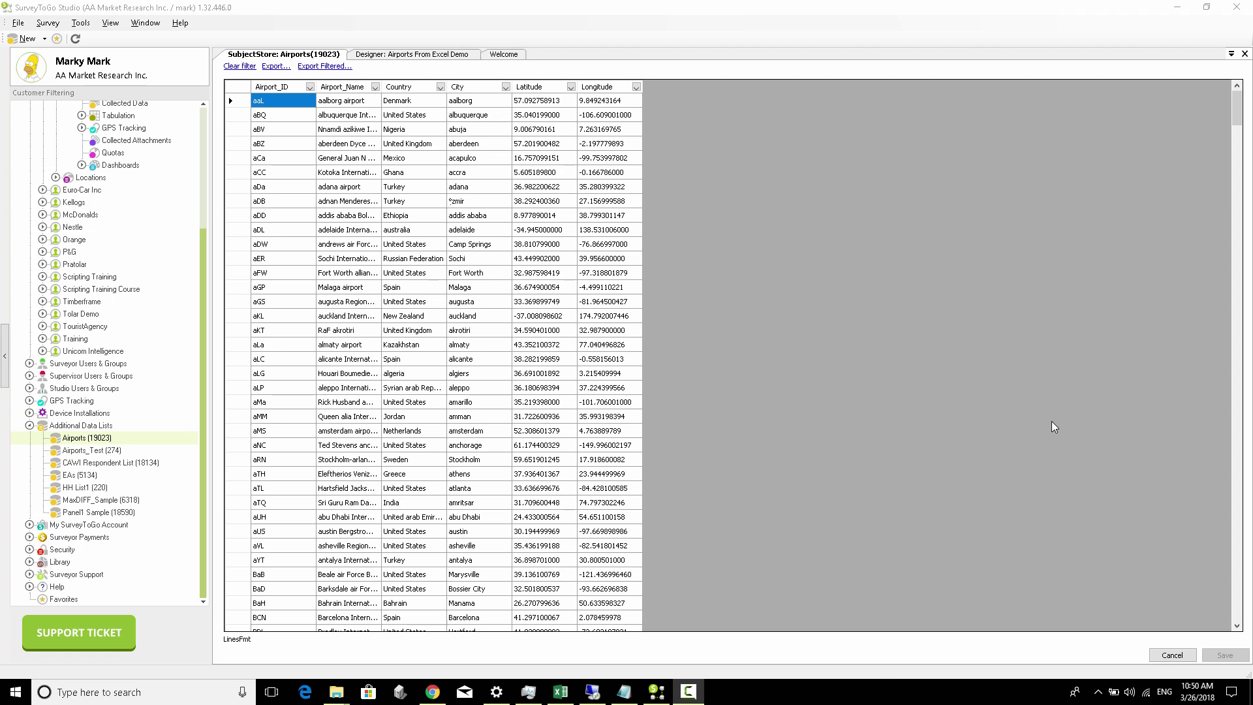
# Open the Airports From Excel Demo survey design, hide the customer list, and select the Main Chapter.
pyautogui.click(83, 439)
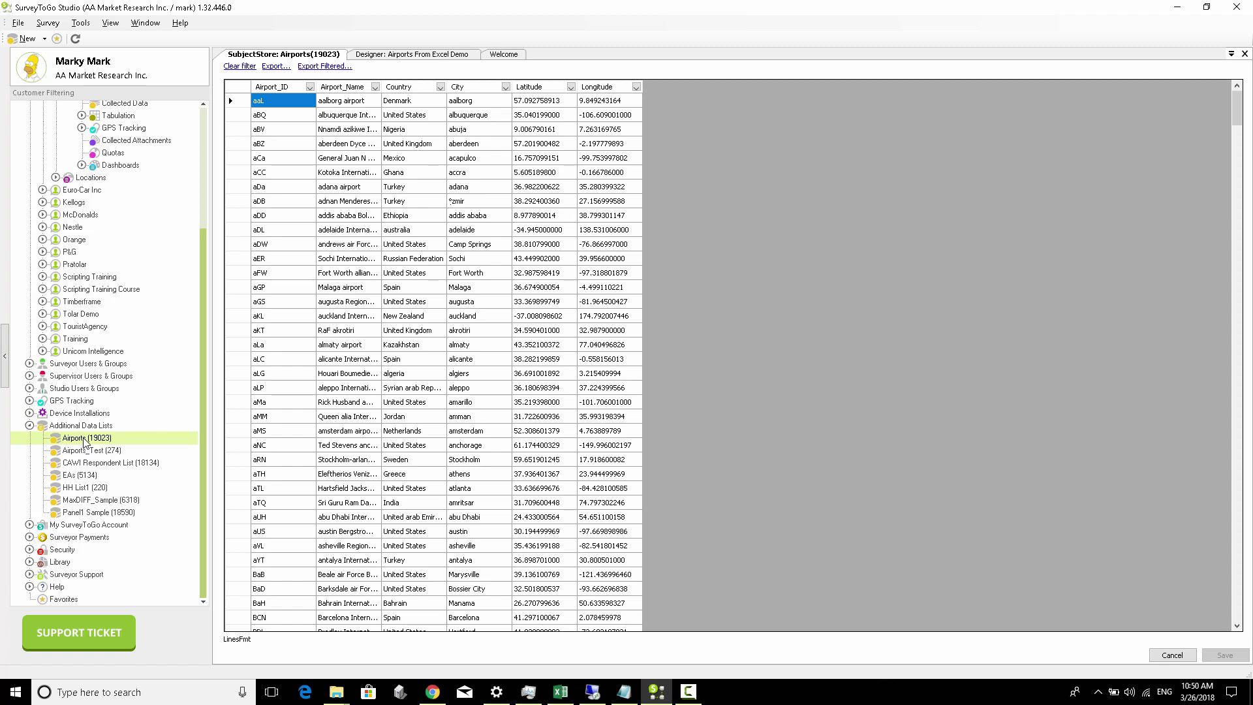
pyautogui.click(427, 274)
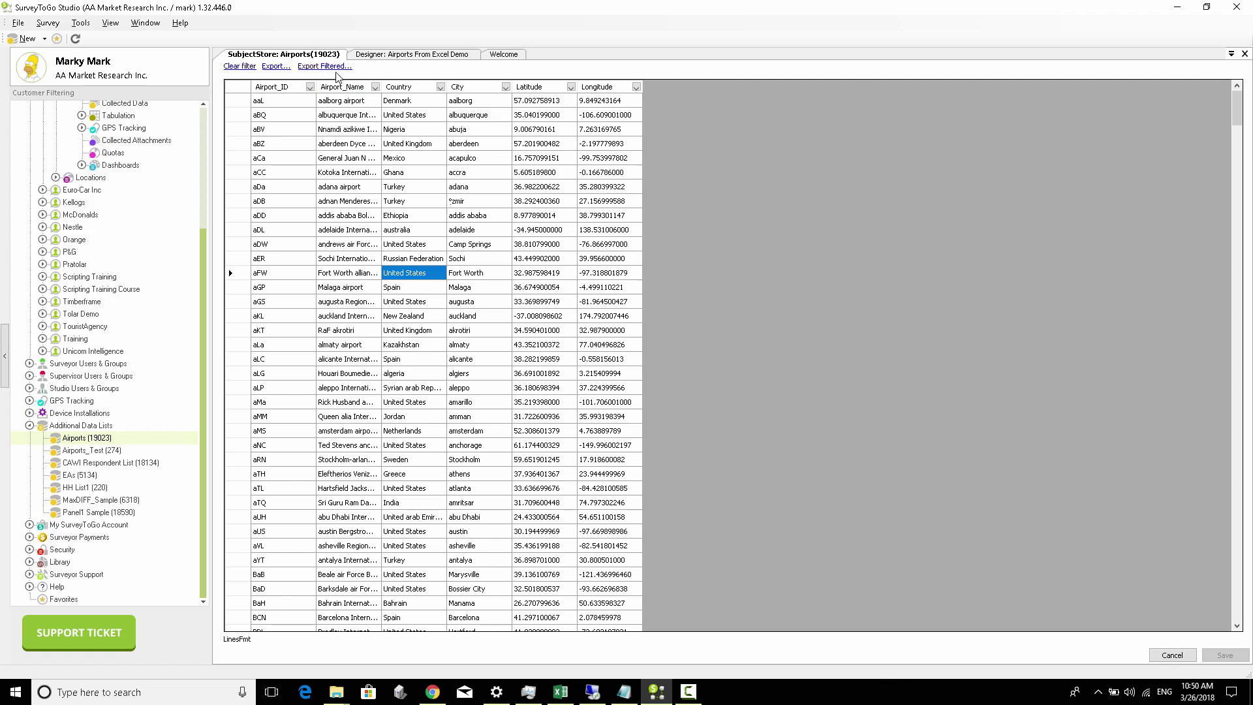
pyautogui.click(370, 56)
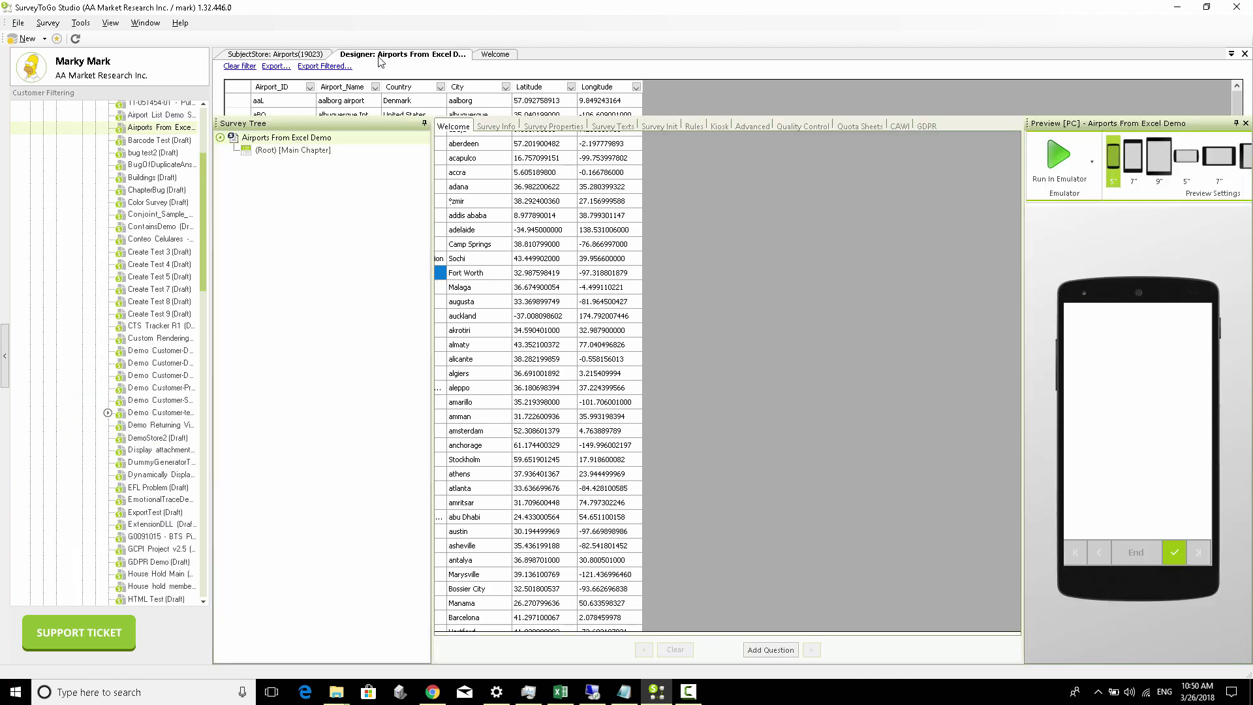
pyautogui.click(4, 356)
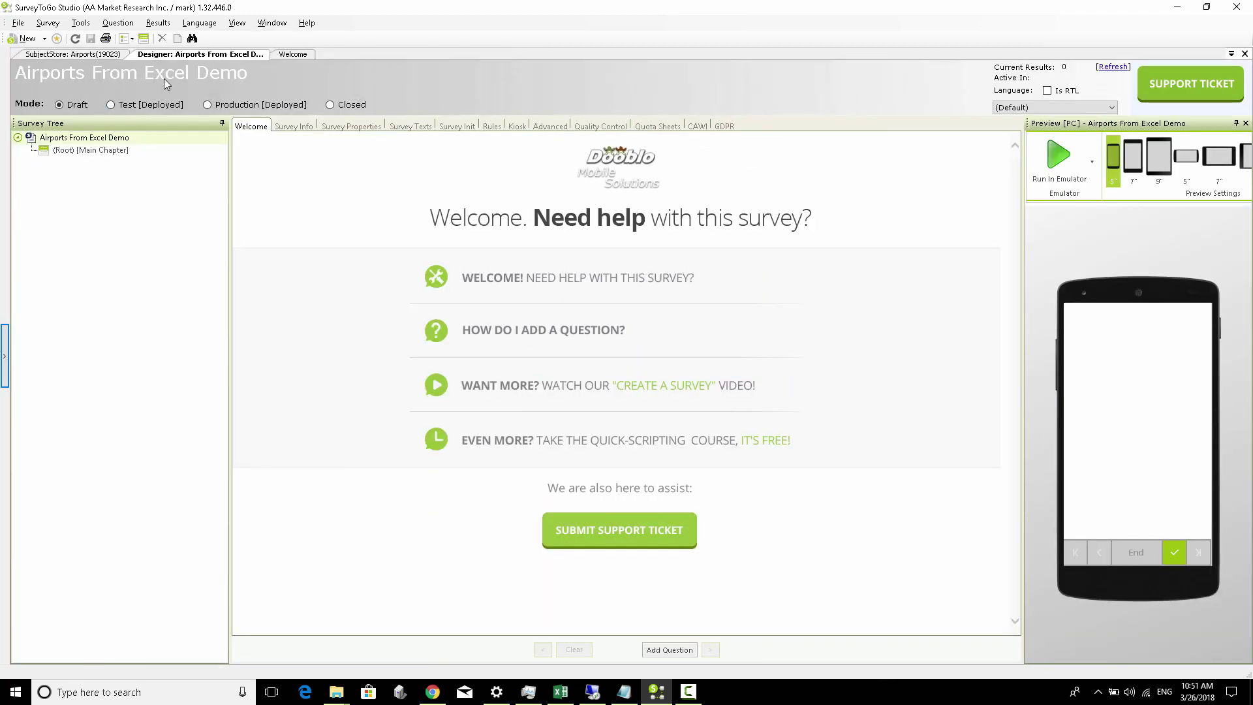
pyautogui.click(116, 150)
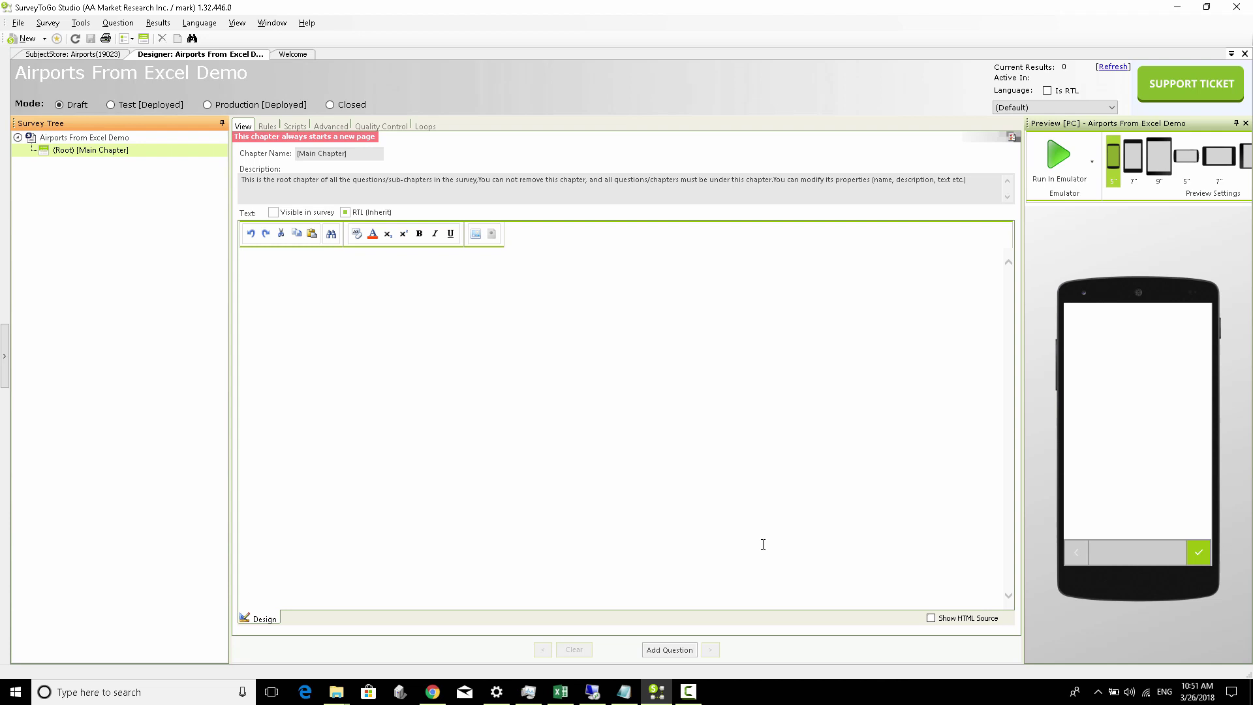
# Add Q_1 'Please choose an airport?' as an External List question and show its answer settings.
pyautogui.click(686, 650)
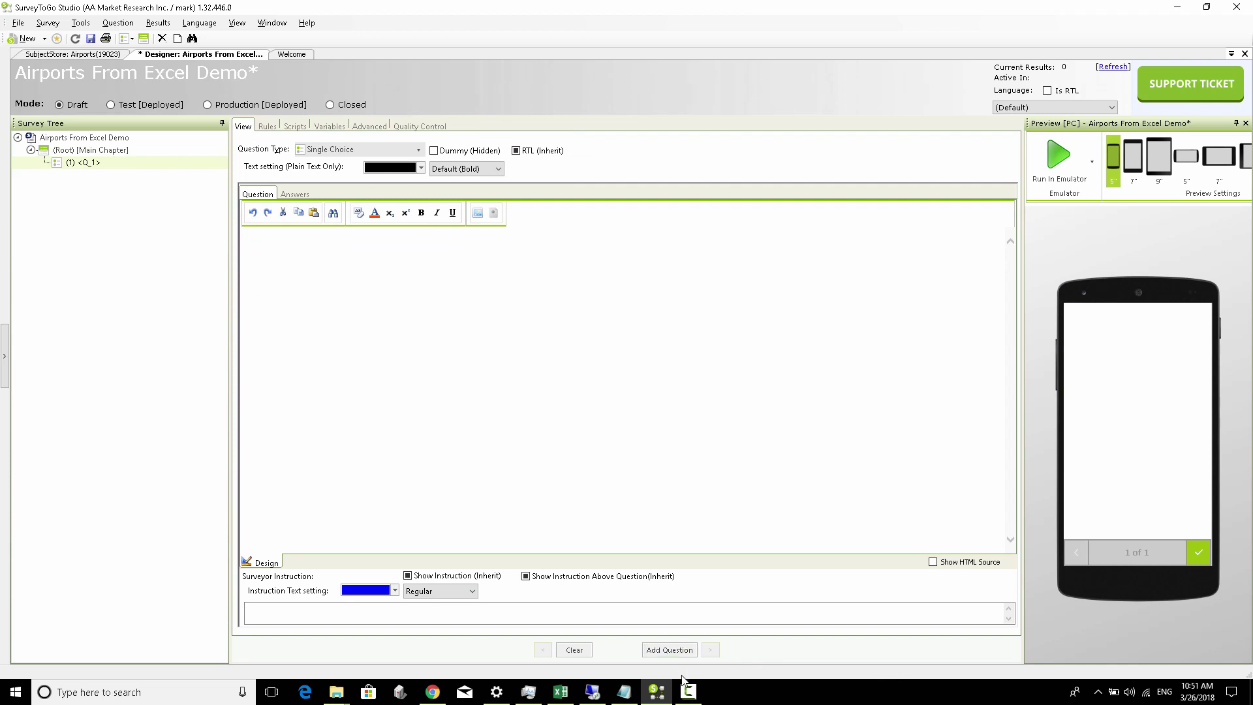
pyautogui.write('Please choose an airport?')
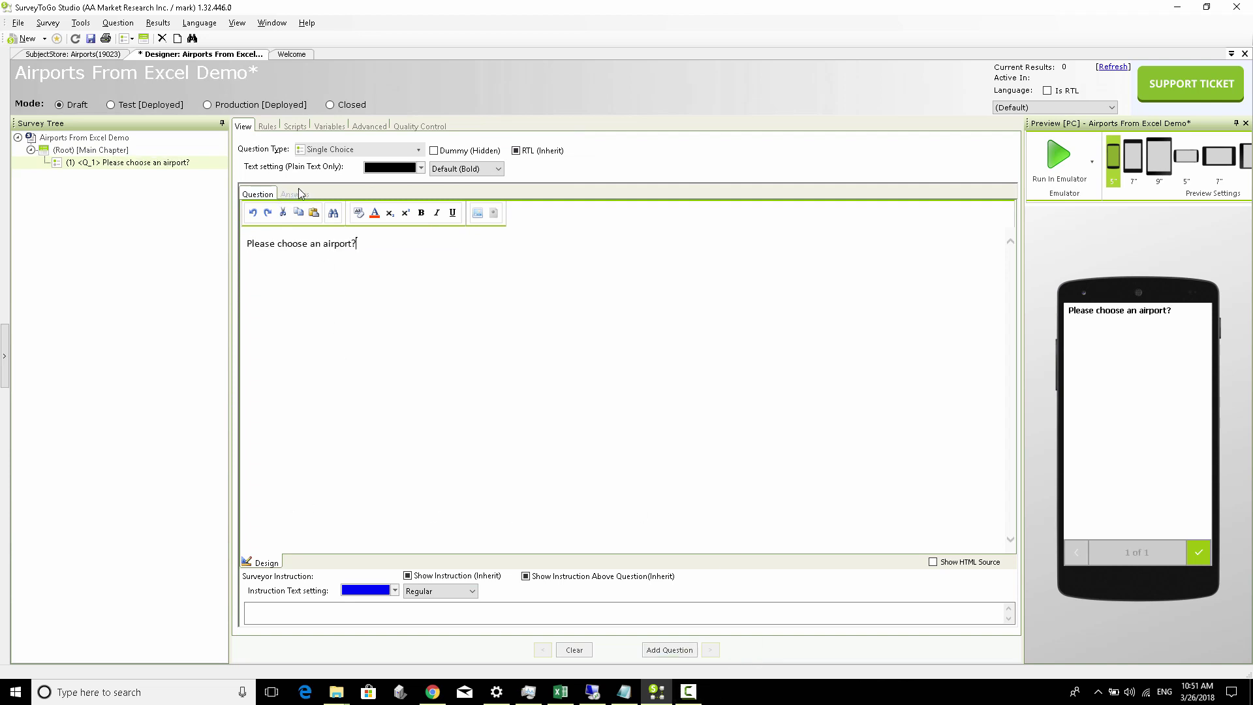
pyautogui.click(318, 151)
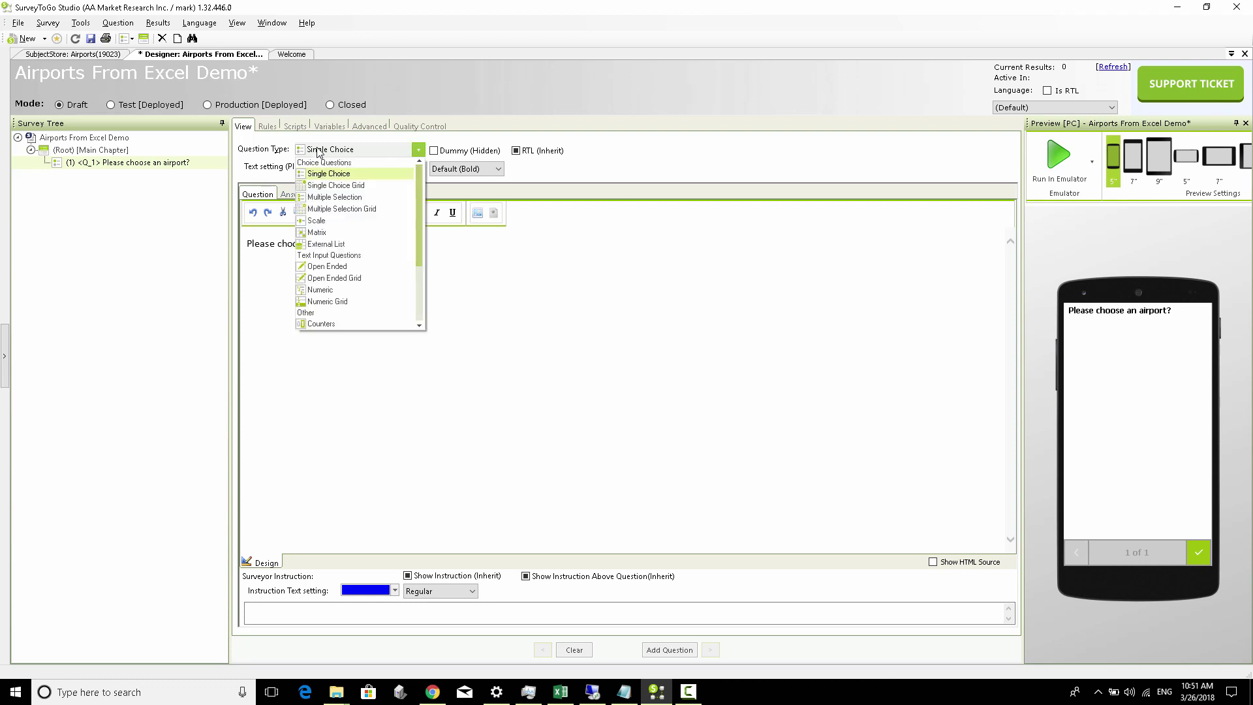
pyautogui.click(344, 245)
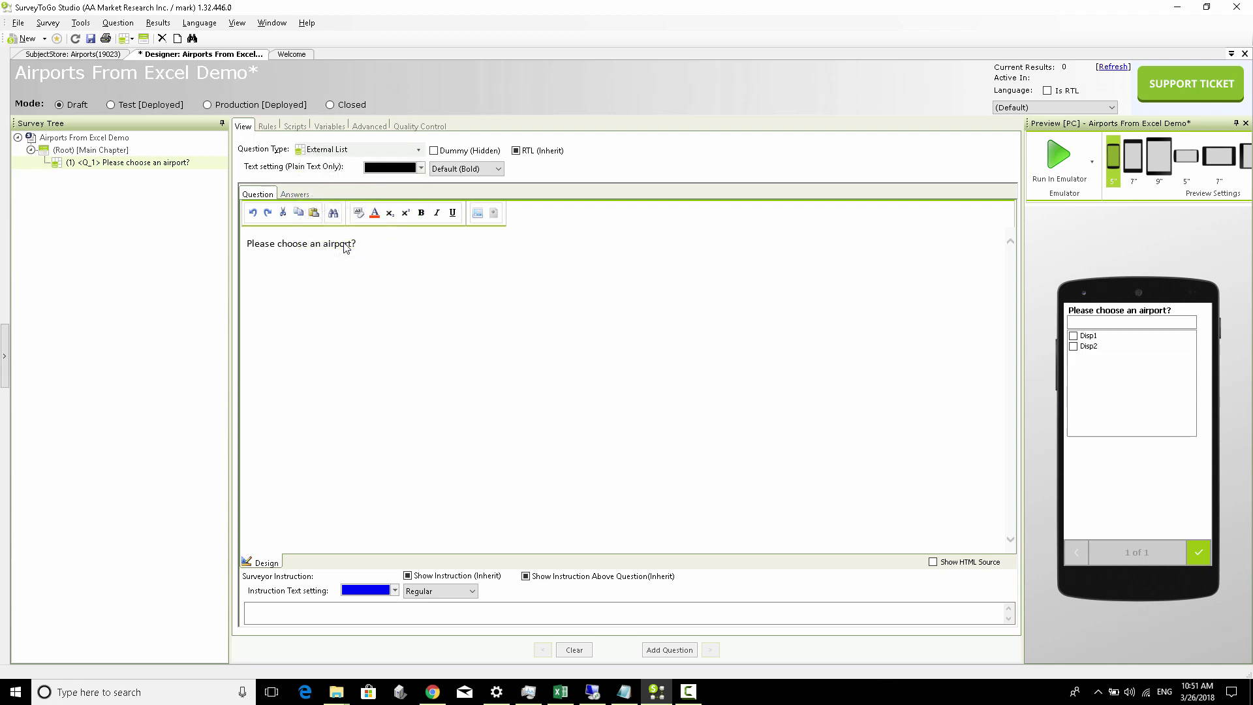
pyautogui.click(302, 197)
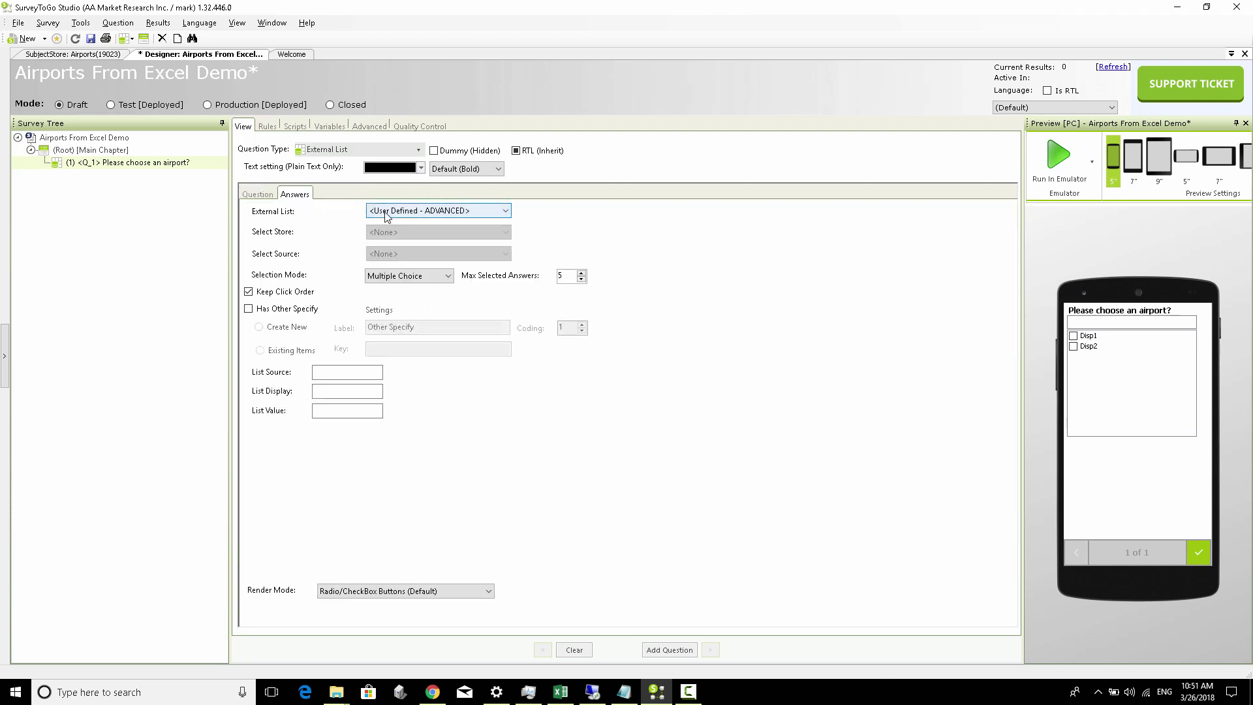
# Source Q_1's external list from Additional Subject Stores using a new Airports (19023) store link.
pyautogui.click(387, 215)
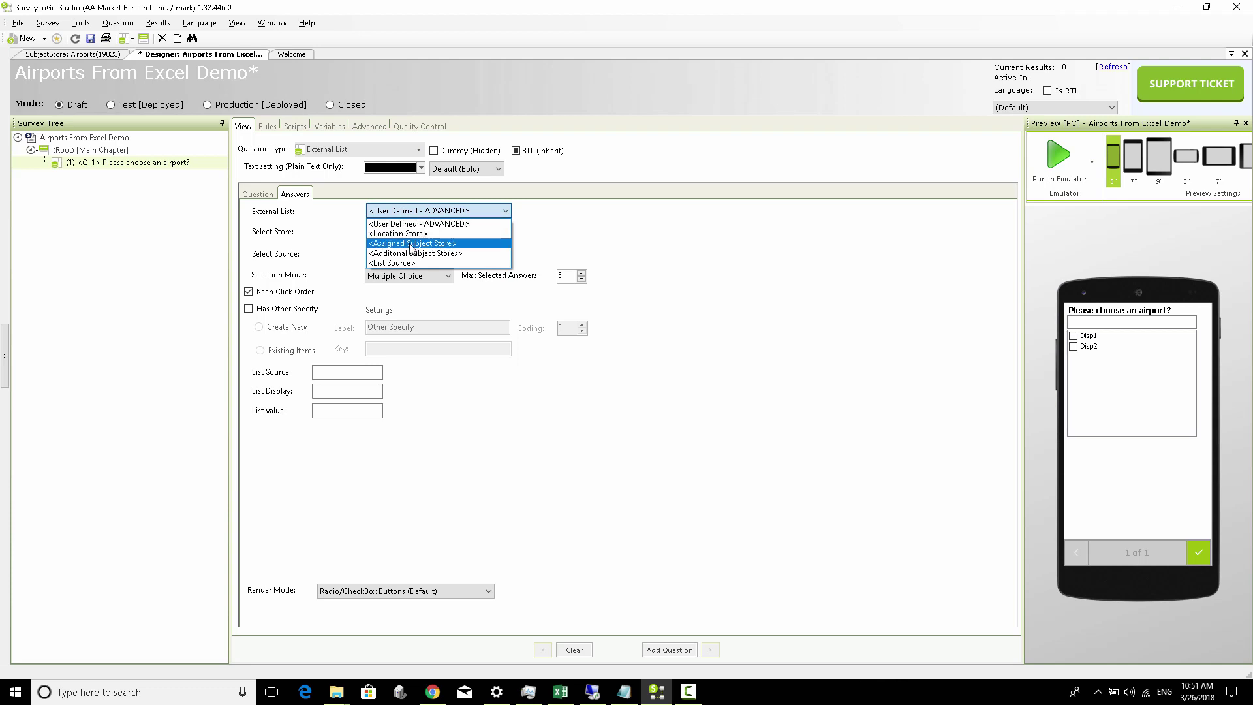
pyautogui.click(418, 253)
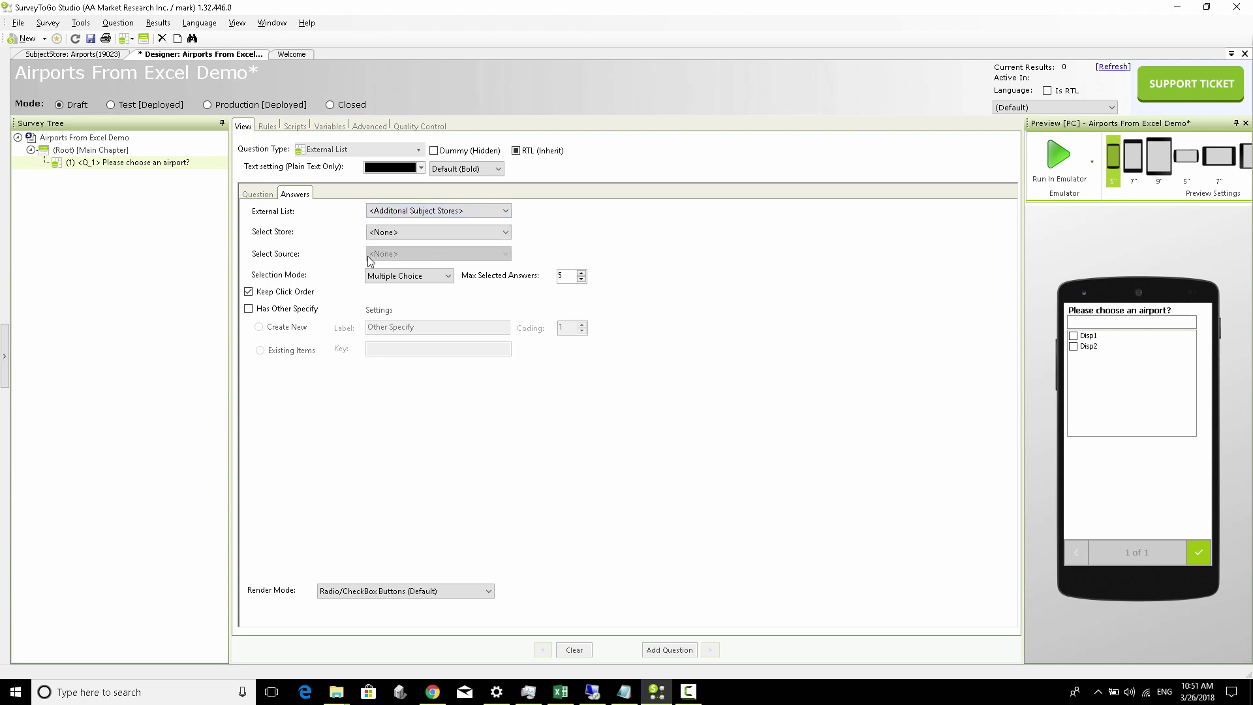
pyautogui.click(405, 233)
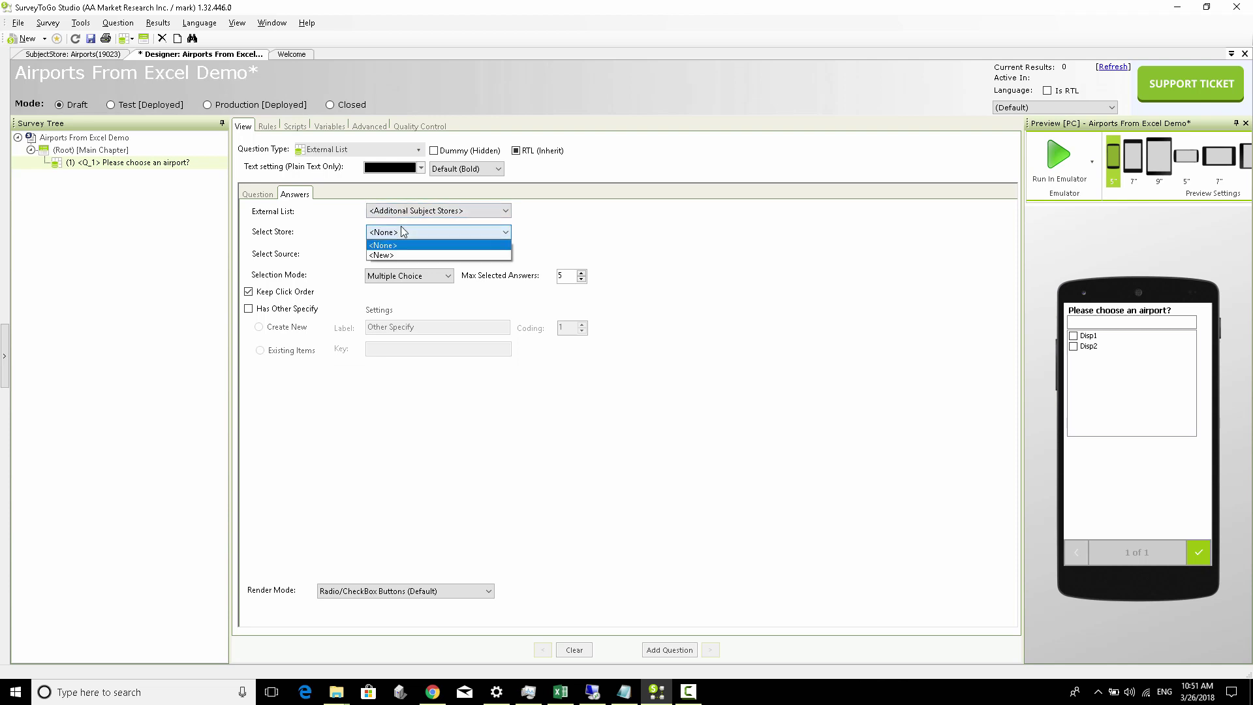
pyautogui.click(392, 255)
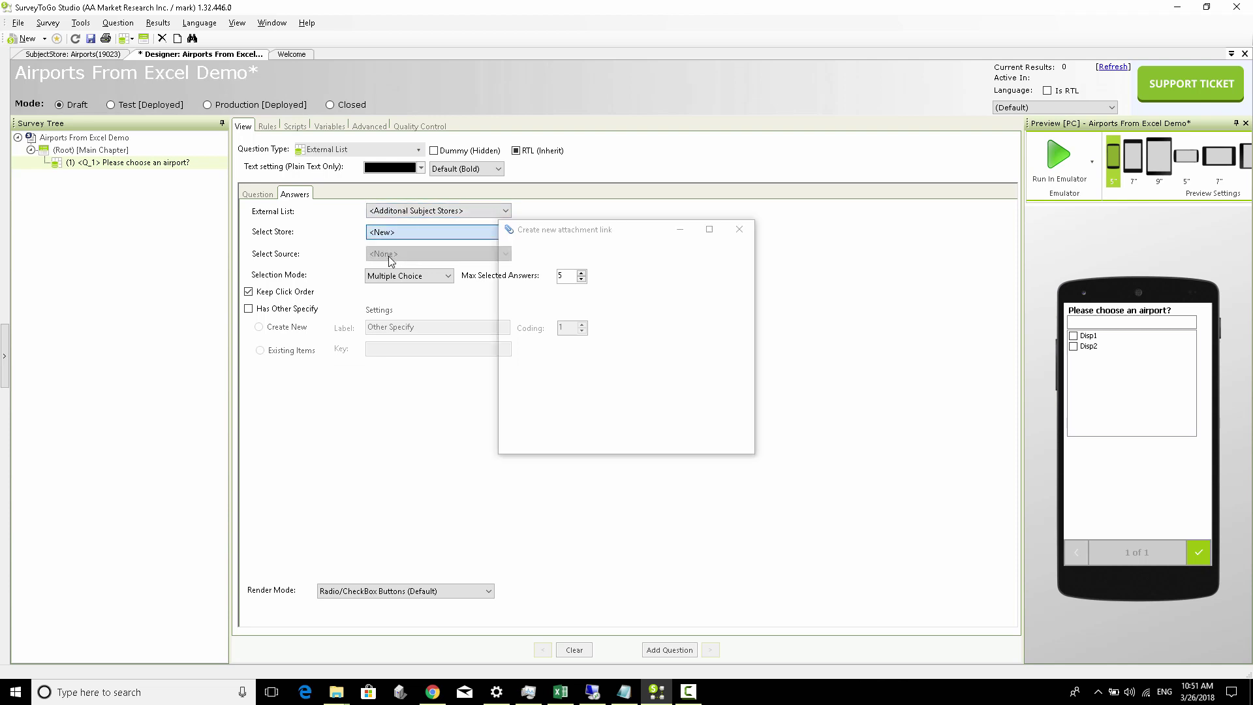
pyautogui.click(517, 334)
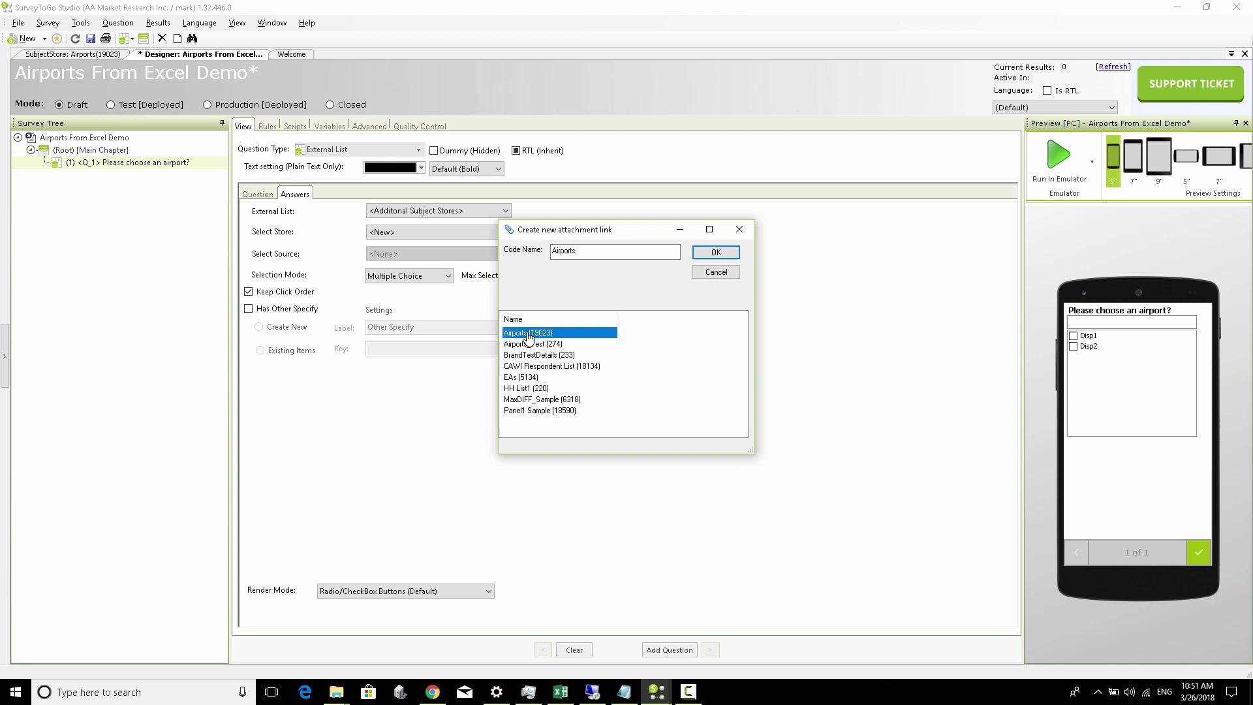
pyautogui.click(727, 260)
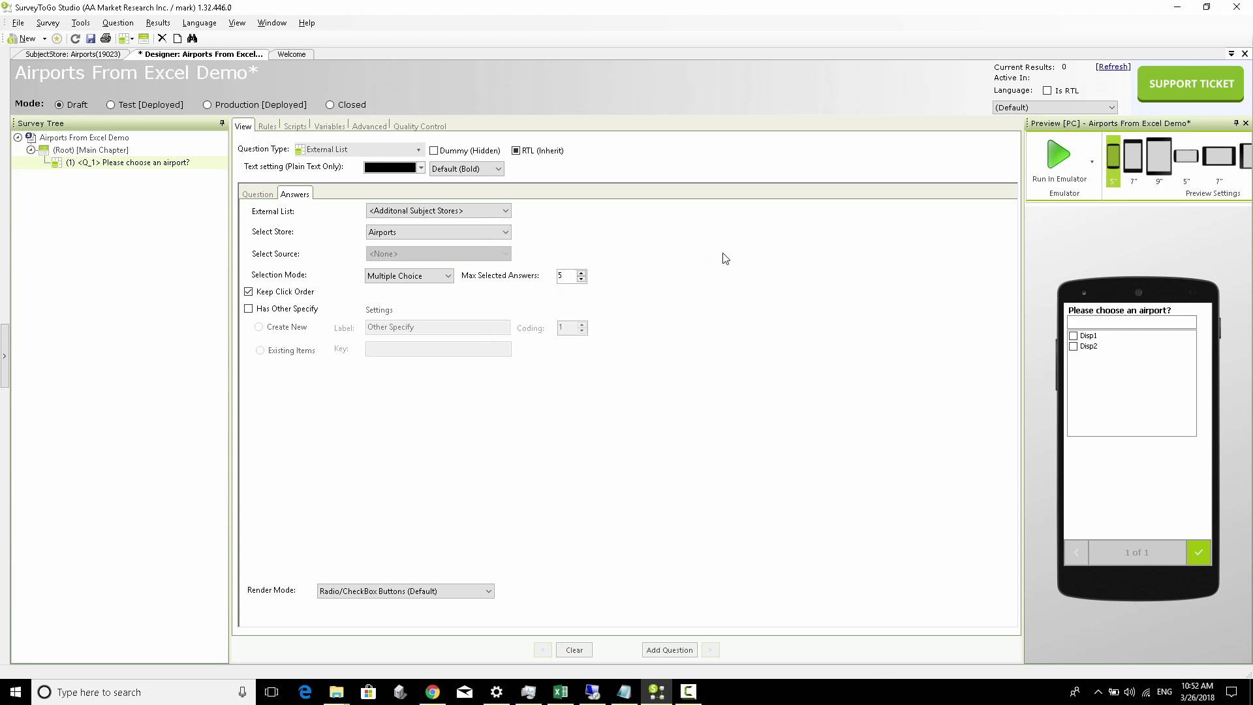
# Allow a single airport choice and display Q_1's answers as an Auto Complete List.
pyautogui.click(444, 279)
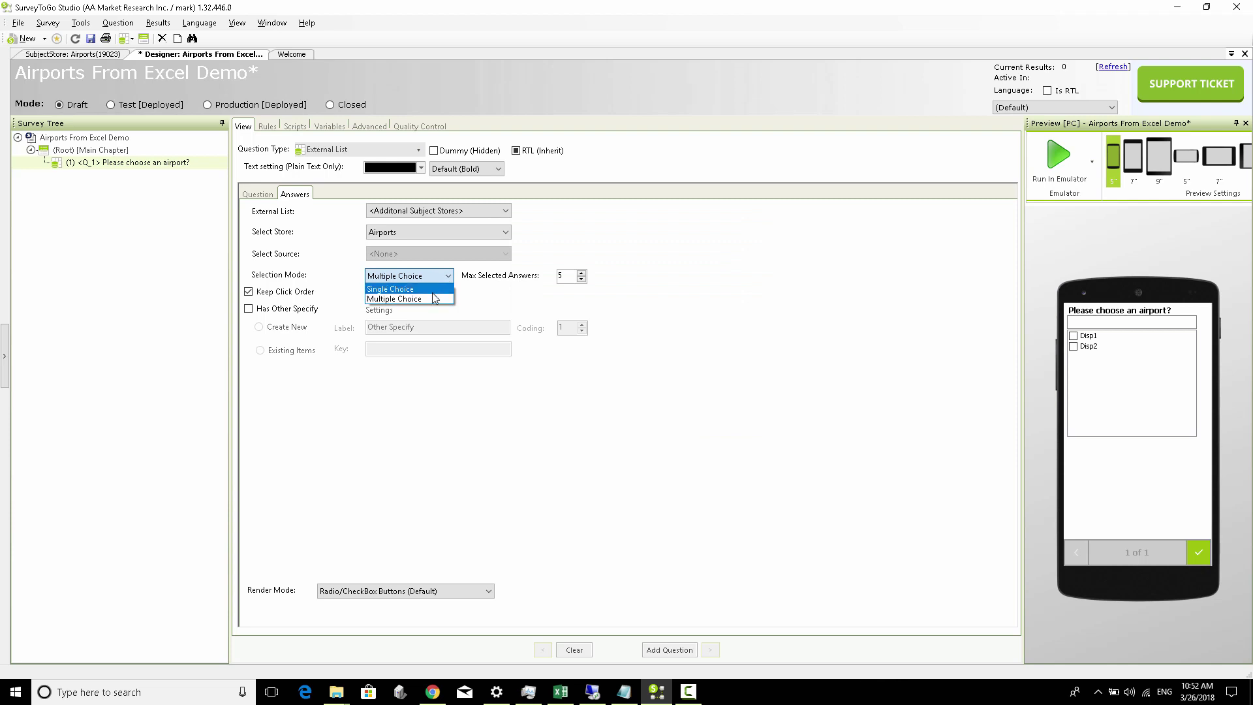
pyautogui.click(435, 289)
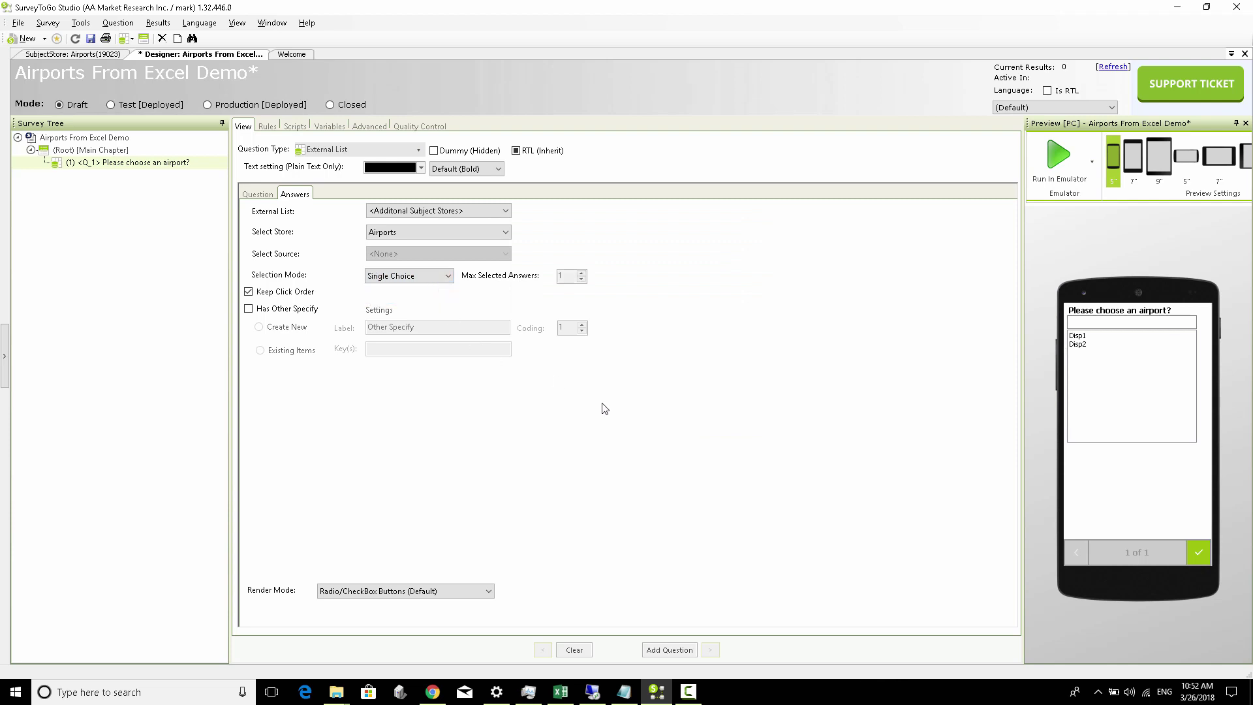
pyautogui.click(447, 591)
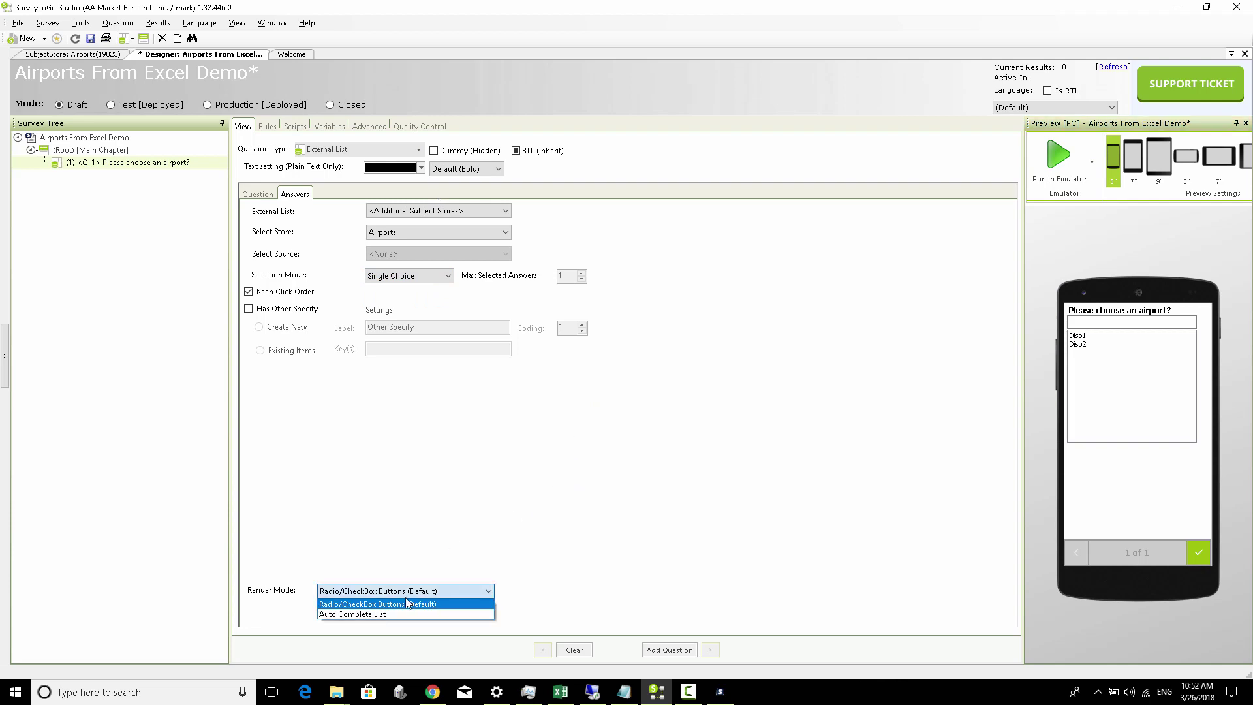
pyautogui.click(368, 614)
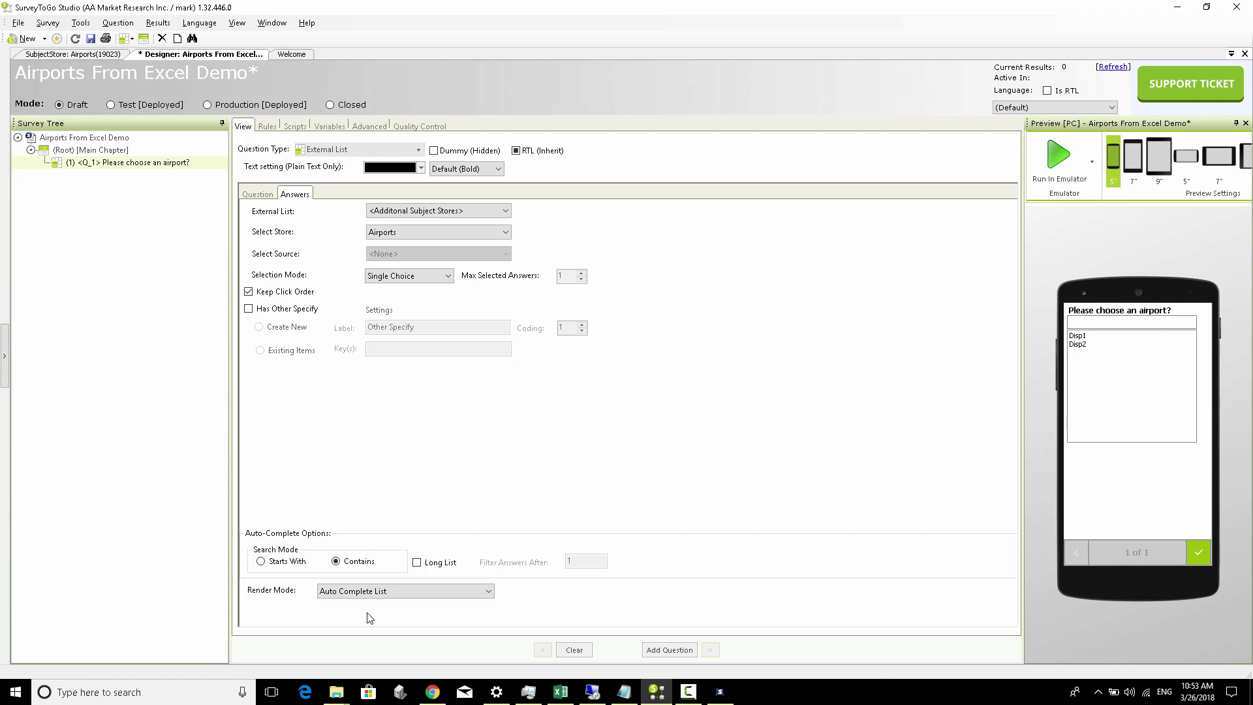
pyautogui.click(261, 195)
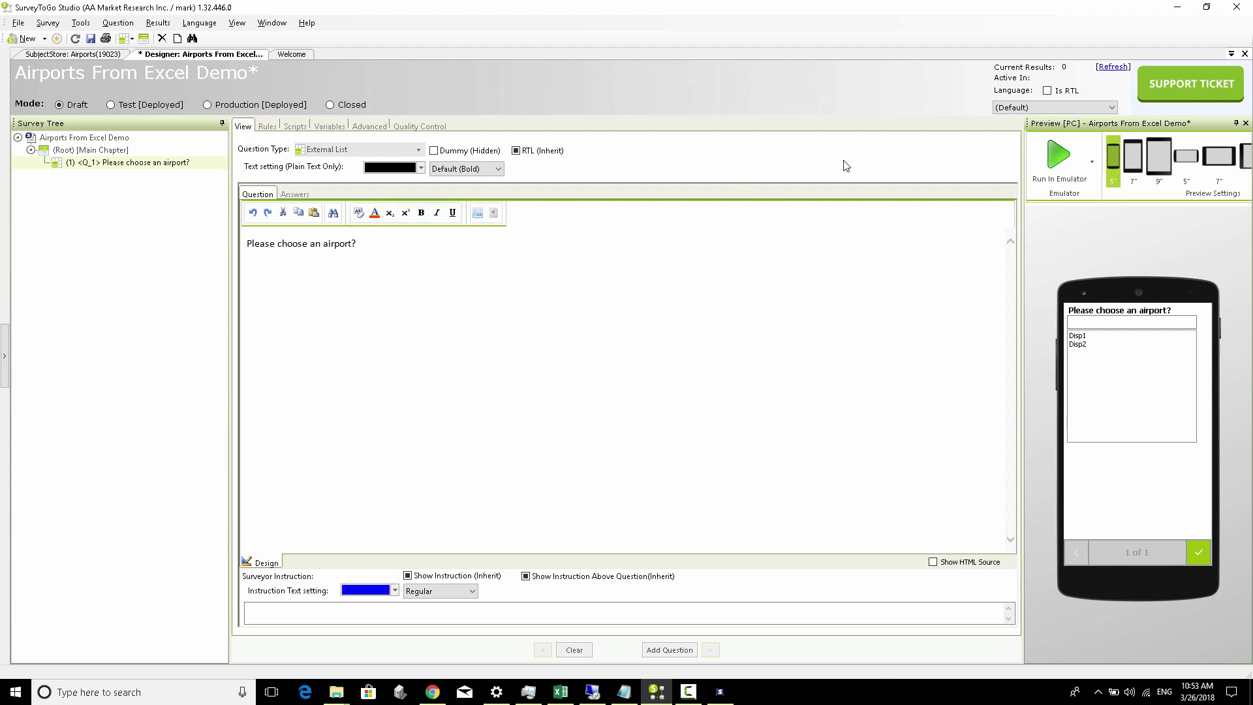
# Run the survey in the PC emulator, filter by 'new', and choose Newark Liberty International.
pyautogui.click(1051, 157)
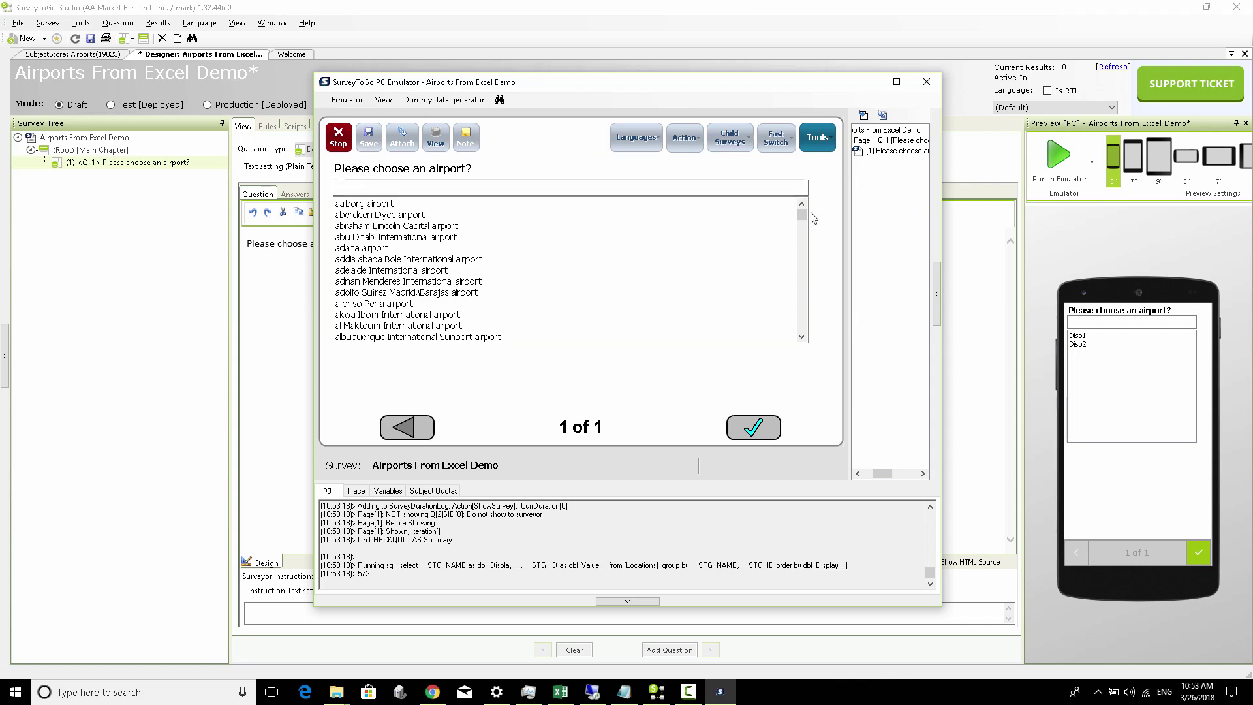
pyautogui.moveTo(802, 215)
pyautogui.mouseDown()
pyautogui.moveTo(802, 236)
pyautogui.moveTo(802, 214)
pyautogui.mouseUp()
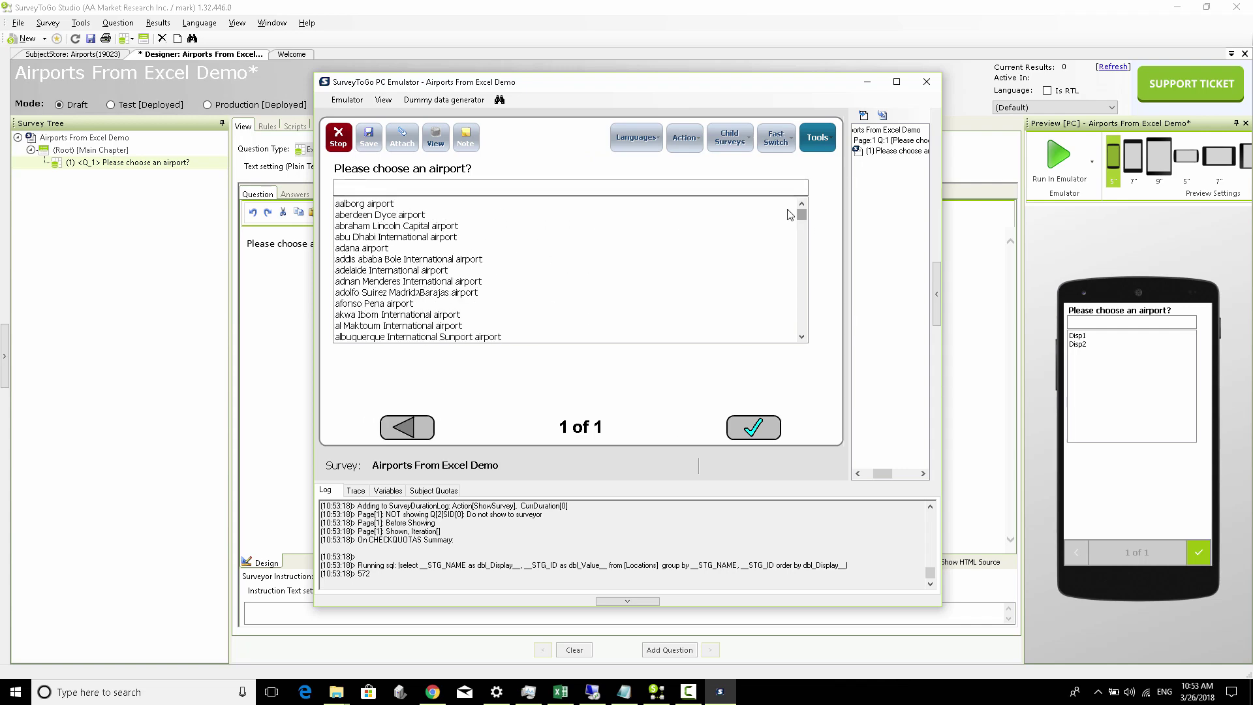
pyautogui.click(598, 188)
pyautogui.write('new')
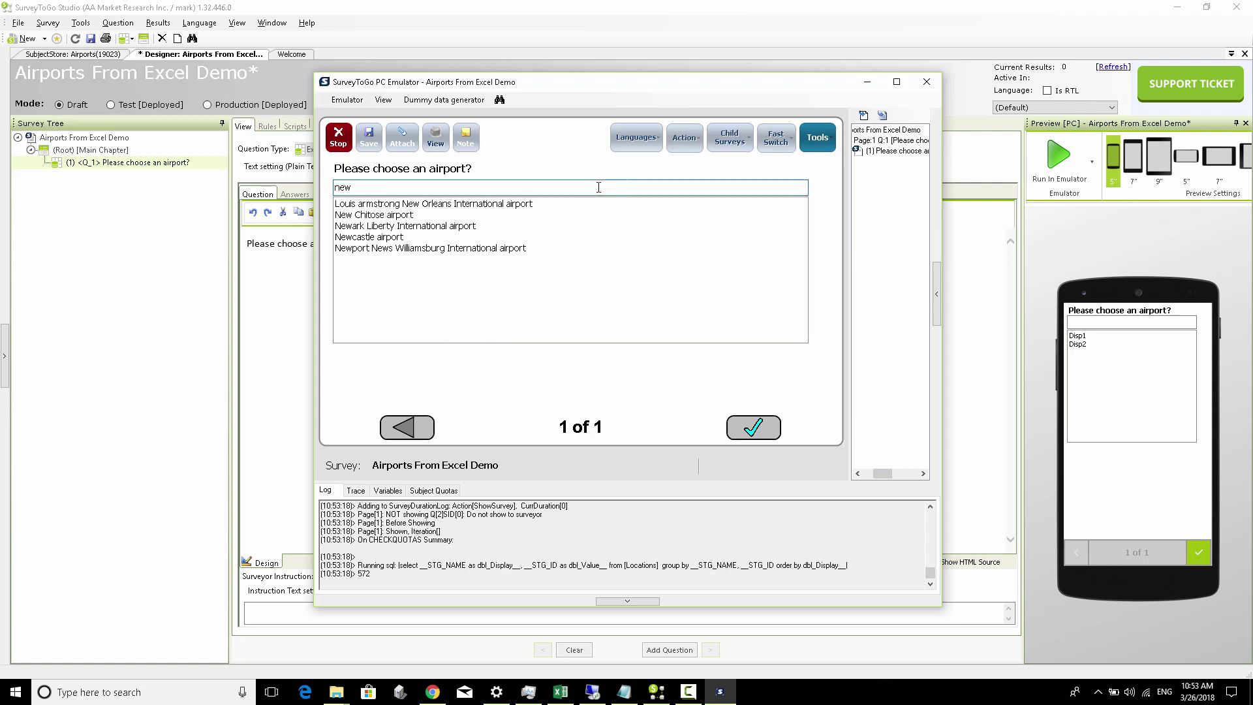
pyautogui.doubleClick(374, 226)
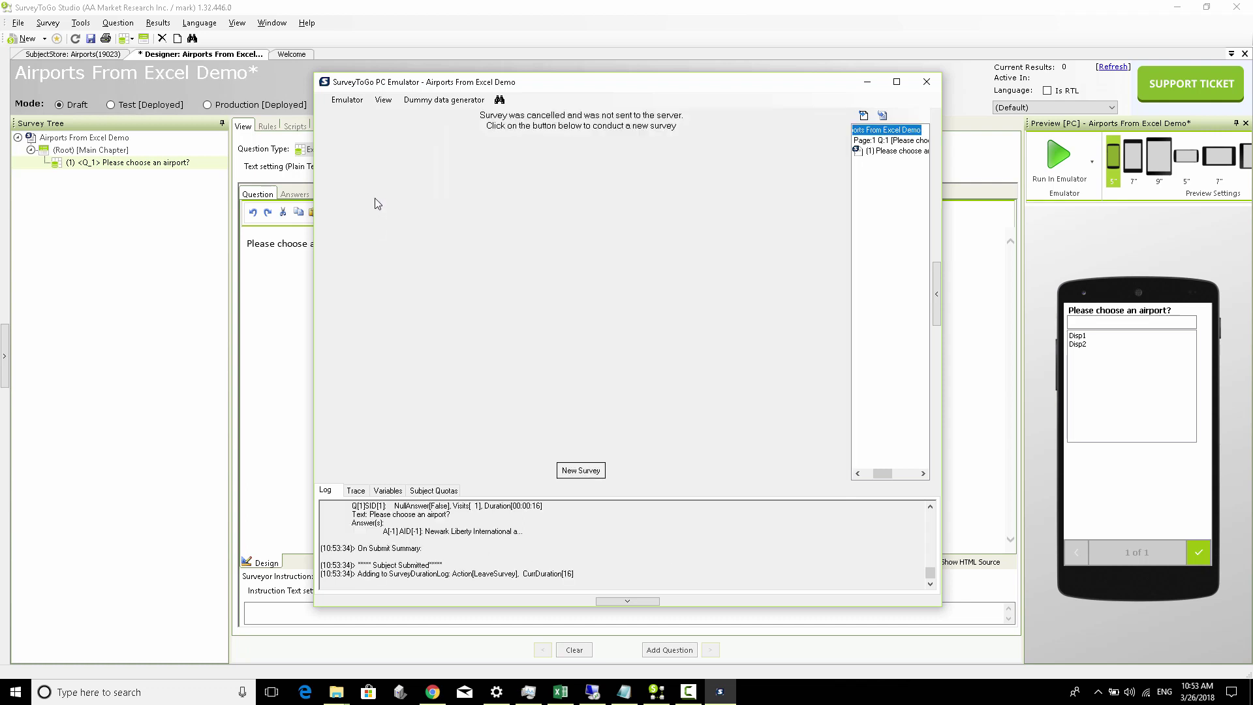
# Start a fresh emulator survey run, then return to the survey designer.
pyautogui.click(346, 99)
pyautogui.click(356, 116)
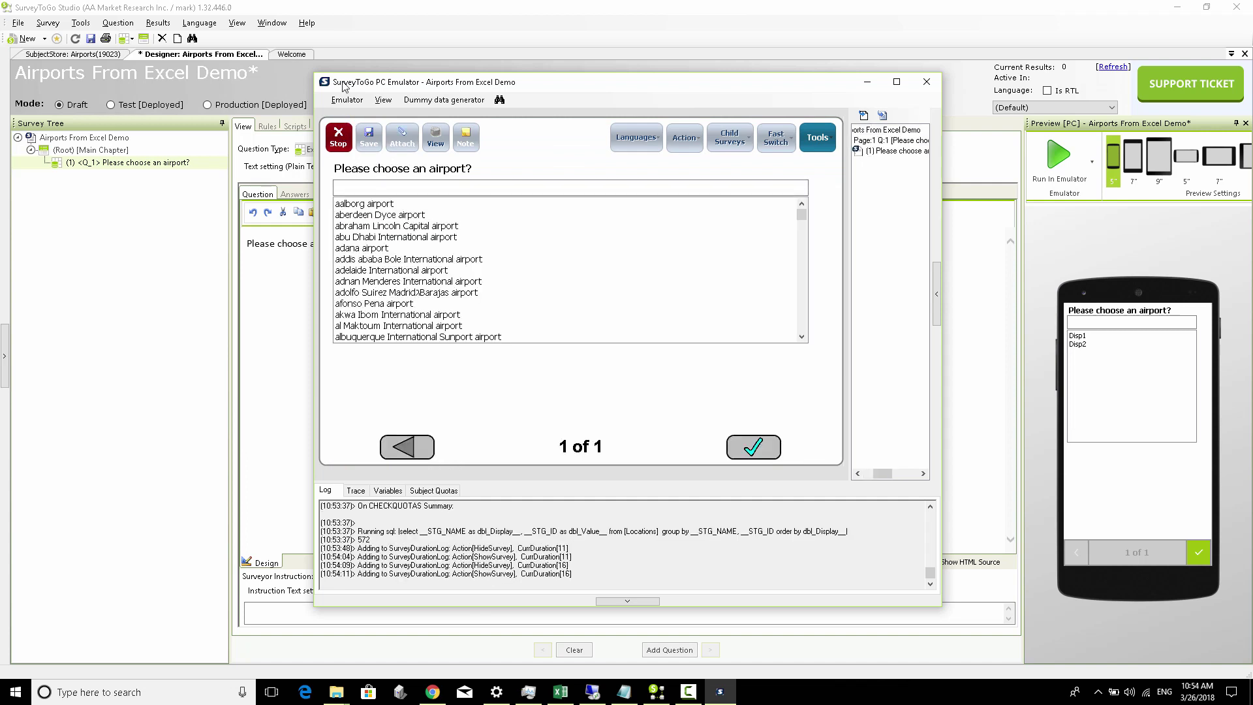
pyautogui.click(418, 12)
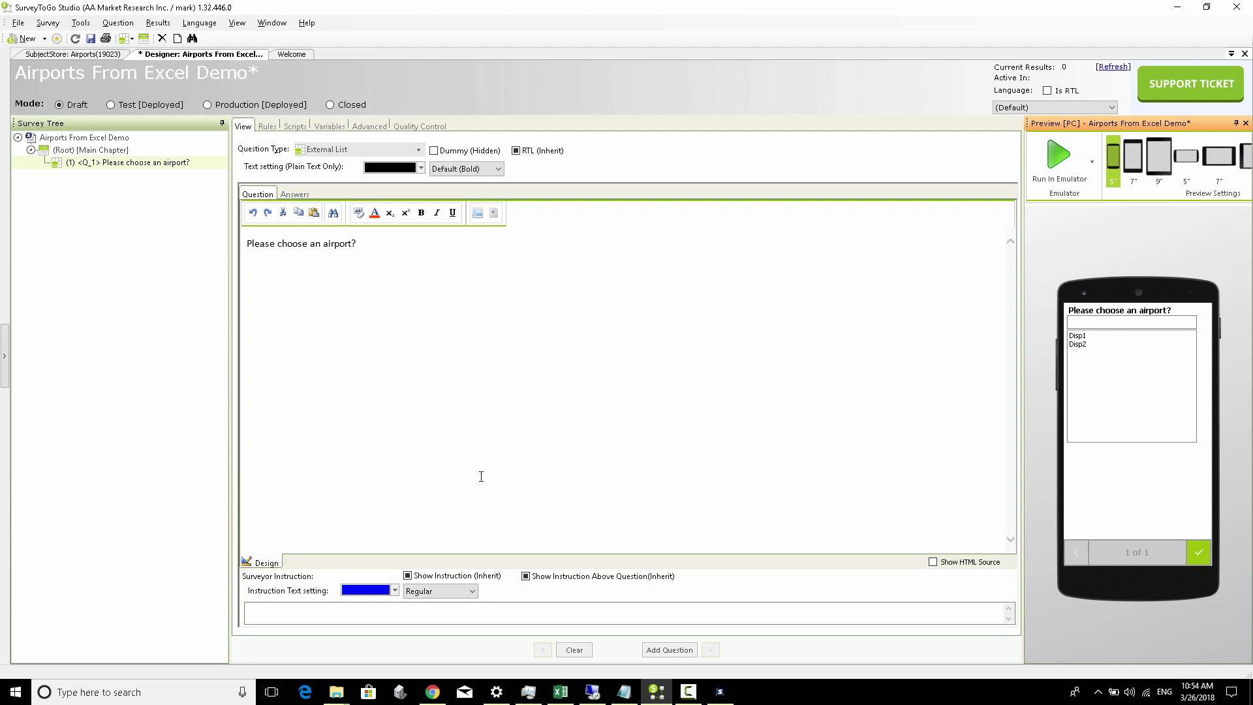
# Add a second question, Q_2, of question type Empty.
pyautogui.click(655, 649)
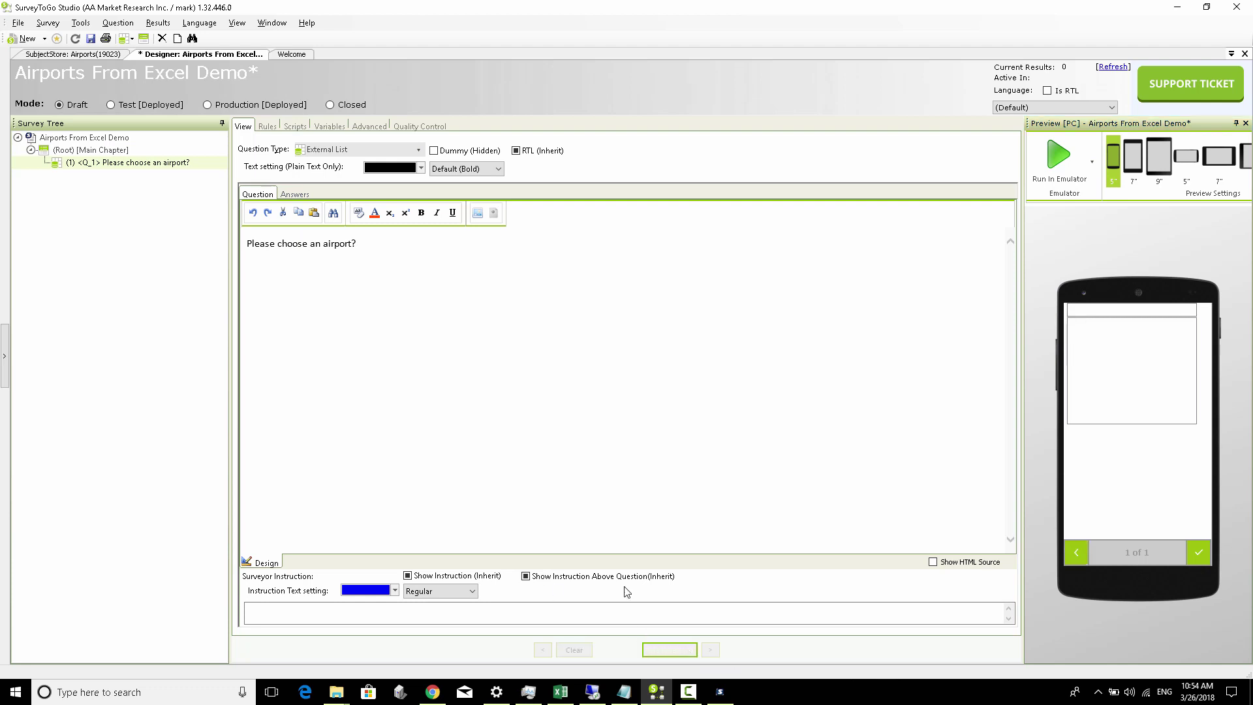
pyautogui.click(369, 149)
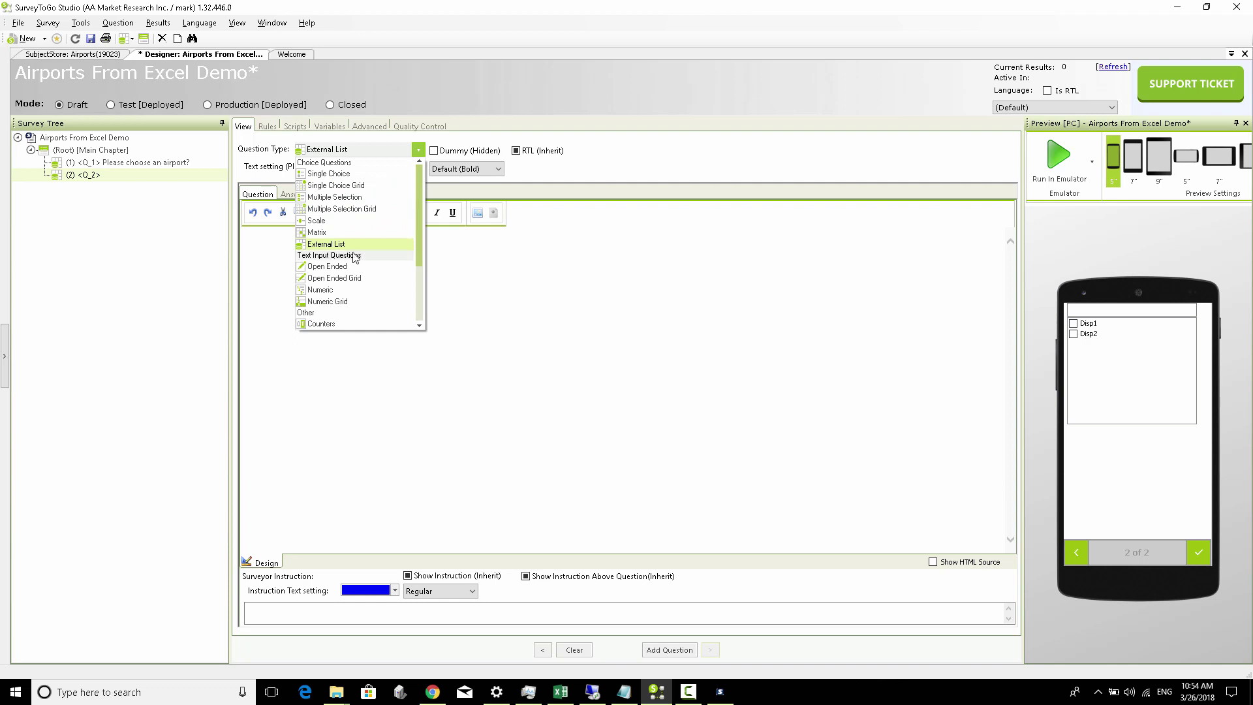
pyautogui.scroll(-1, 350, 245)
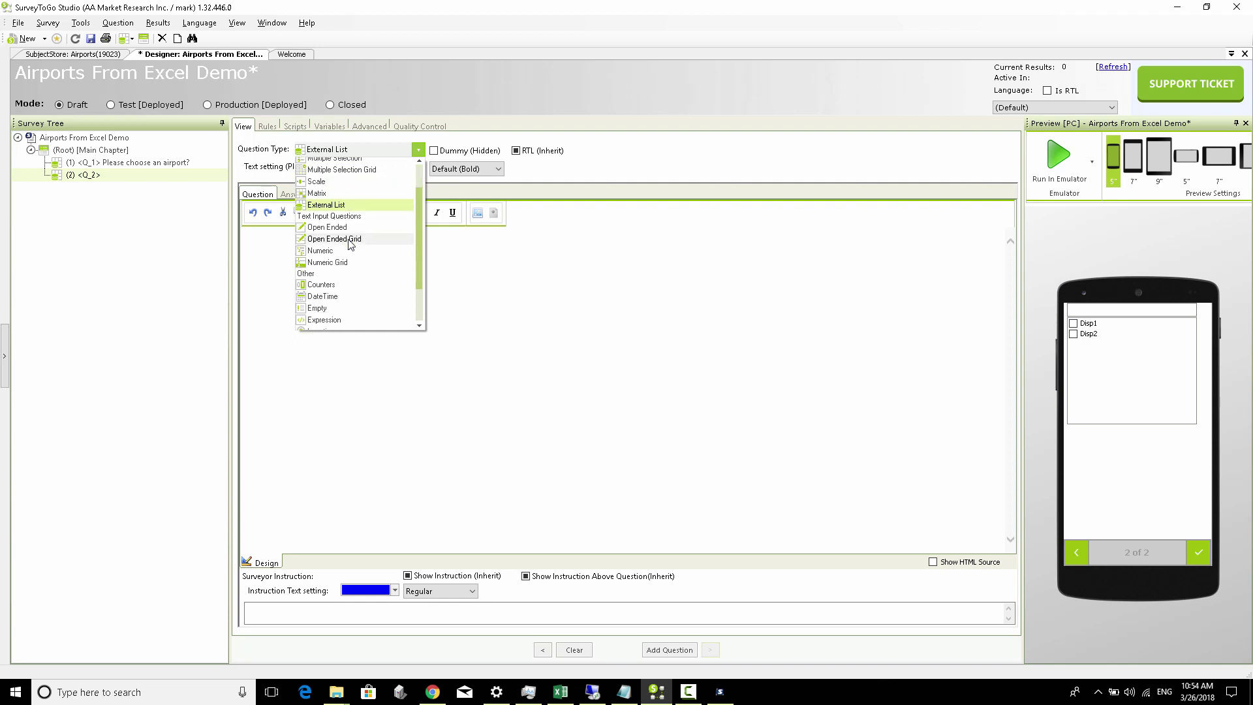
pyautogui.scroll(-1, 351, 243)
pyautogui.click(338, 270)
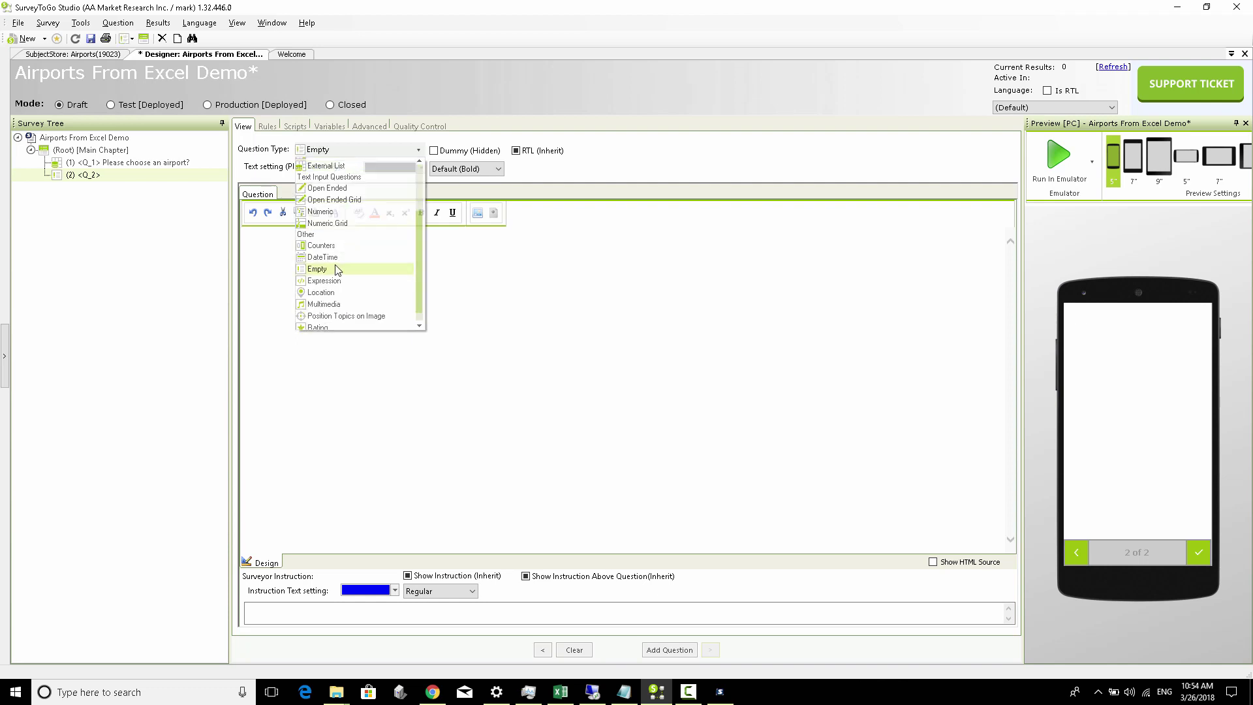
# Paste the text 'You chose: {0}' and 'Code: {1}' into Q_2.
pyautogui.click(337, 269)
pyautogui.write('You chose: {0} Code: {1}')
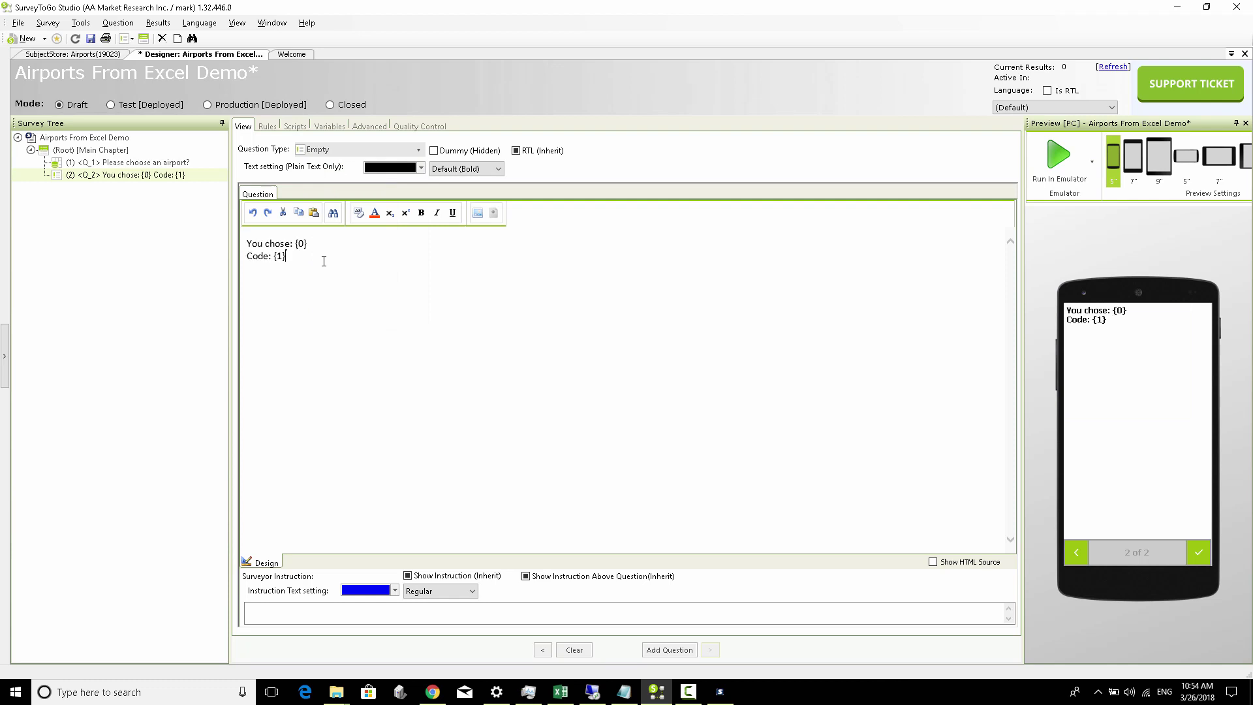
pyautogui.moveTo(294, 244); pyautogui.dragTo(309, 244)
pyautogui.moveTo(274, 258); pyautogui.dragTo(281, 264)
pyautogui.click(288, 258)
# Set Q_2's start script to SetTextFormat(CurrQues,SelectedAnswerText(Q_1),Answer(Q_1)); and run the emulator.
pyautogui.click(301, 129)
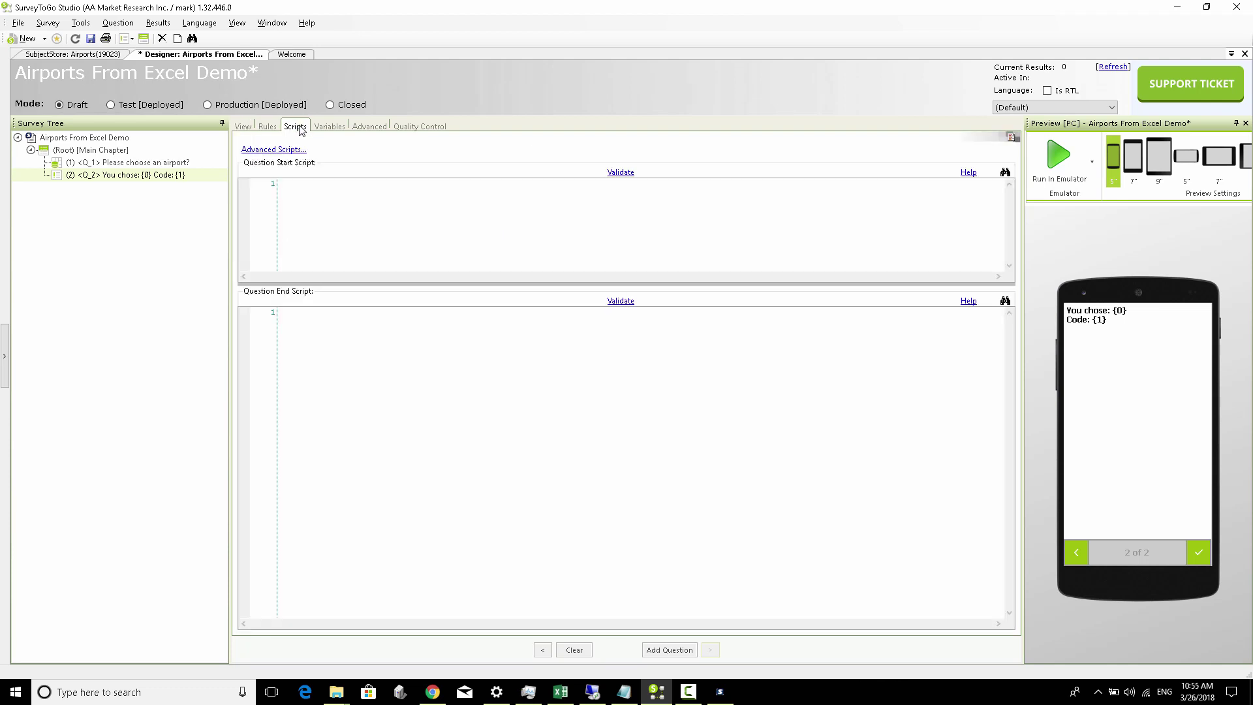
pyautogui.click(340, 190)
pyautogui.write('SetTextFormat(CurrQues,SelectedAnswerText(Q_1),Answer(Q_1));')
pyautogui.moveTo(320, 184)
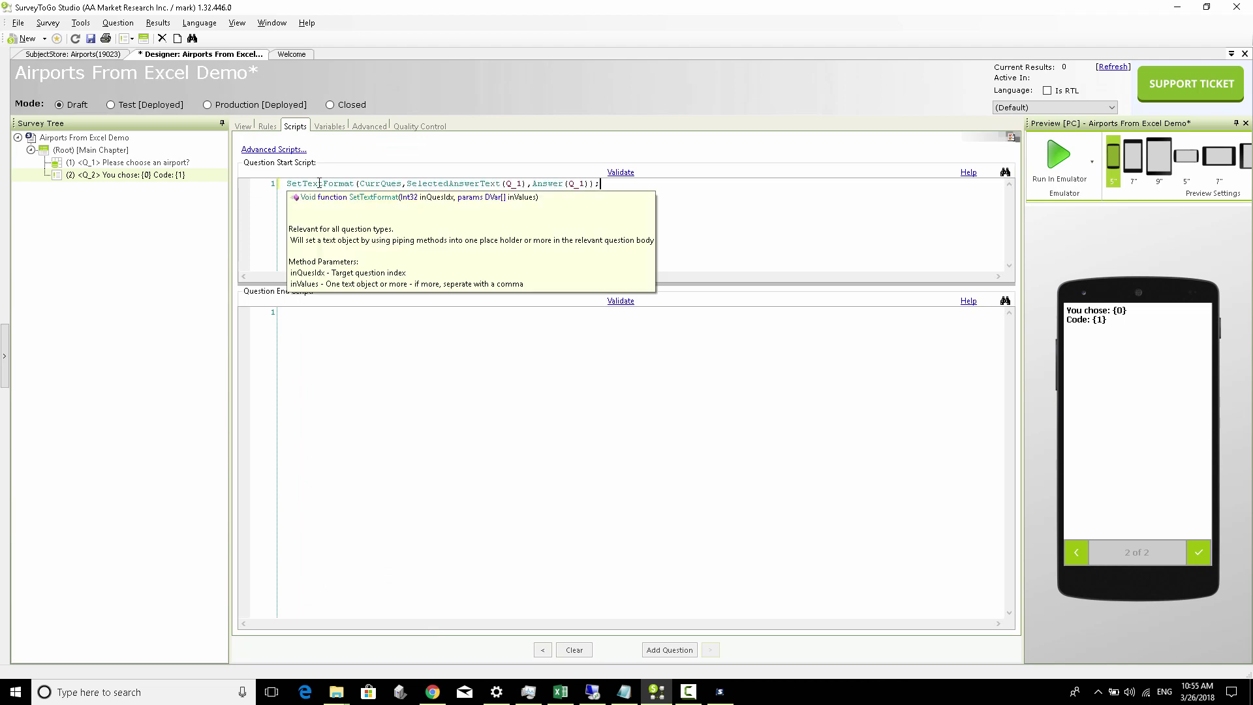
pyautogui.doubleClick(329, 184)
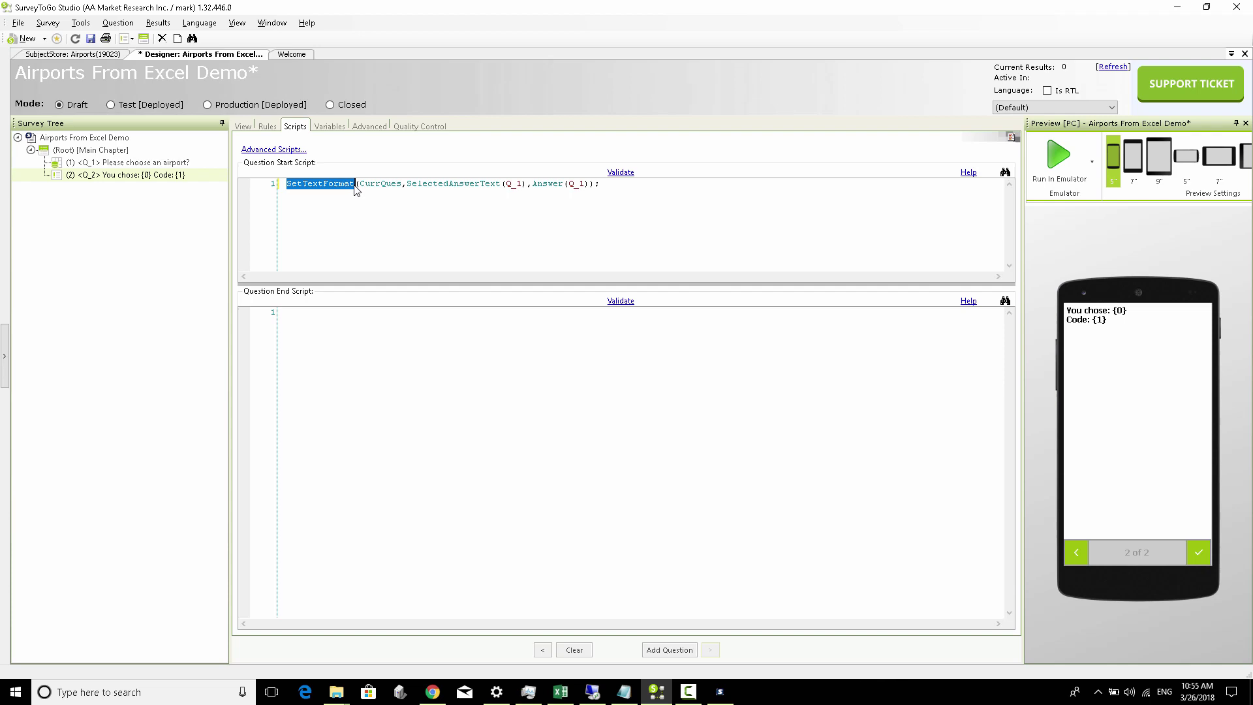
pyautogui.click(446, 185)
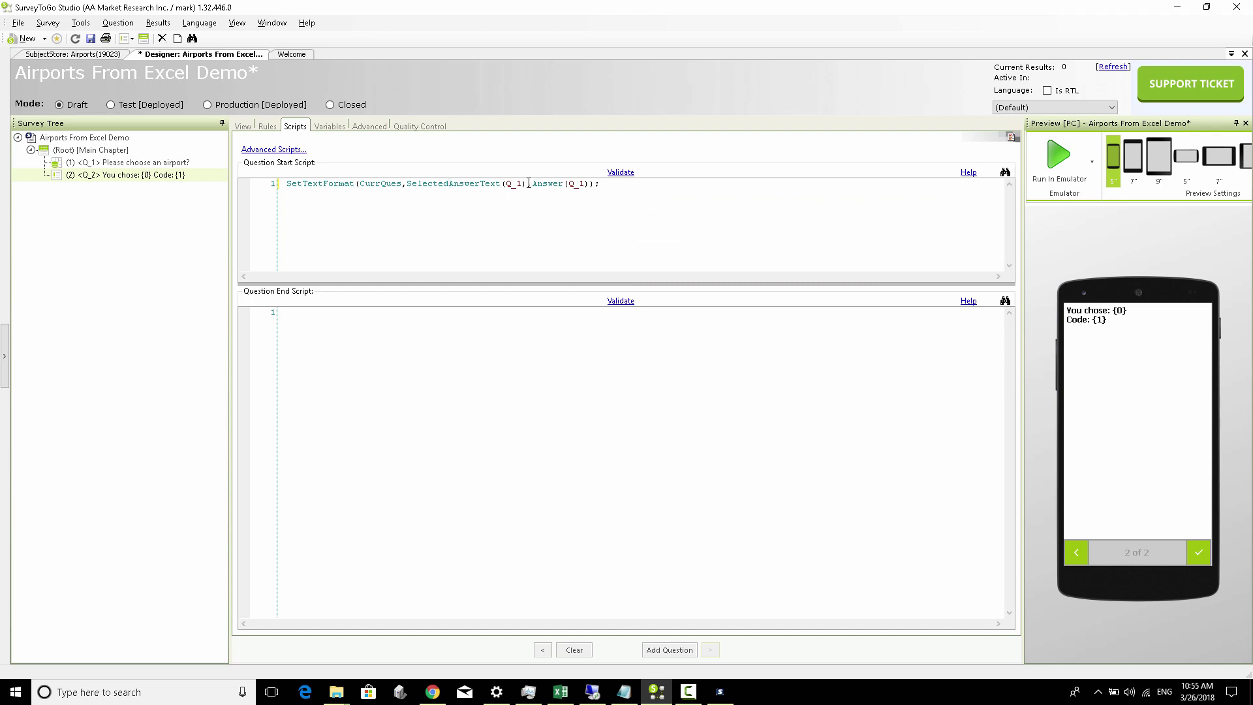
pyautogui.click(1047, 175)
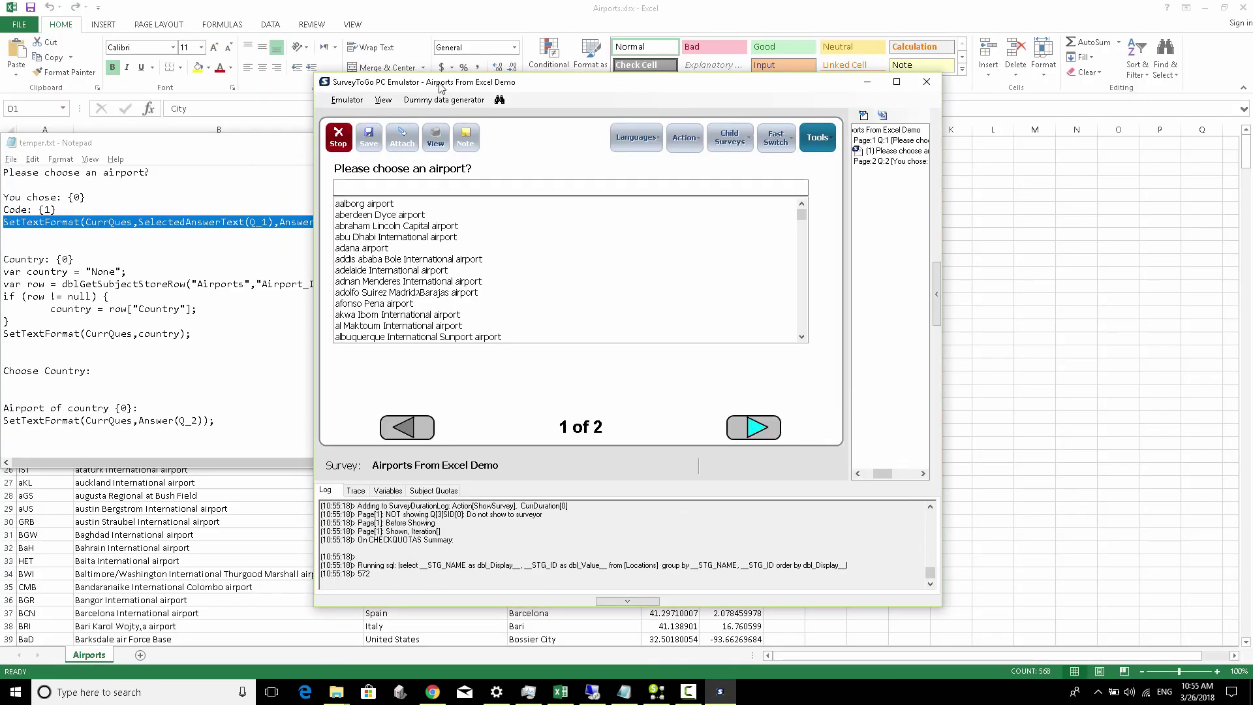
# In the emulator, filter airports with 'newa' and choose Newark Liberty International.
pyautogui.hotkey('alt', 'Tab')
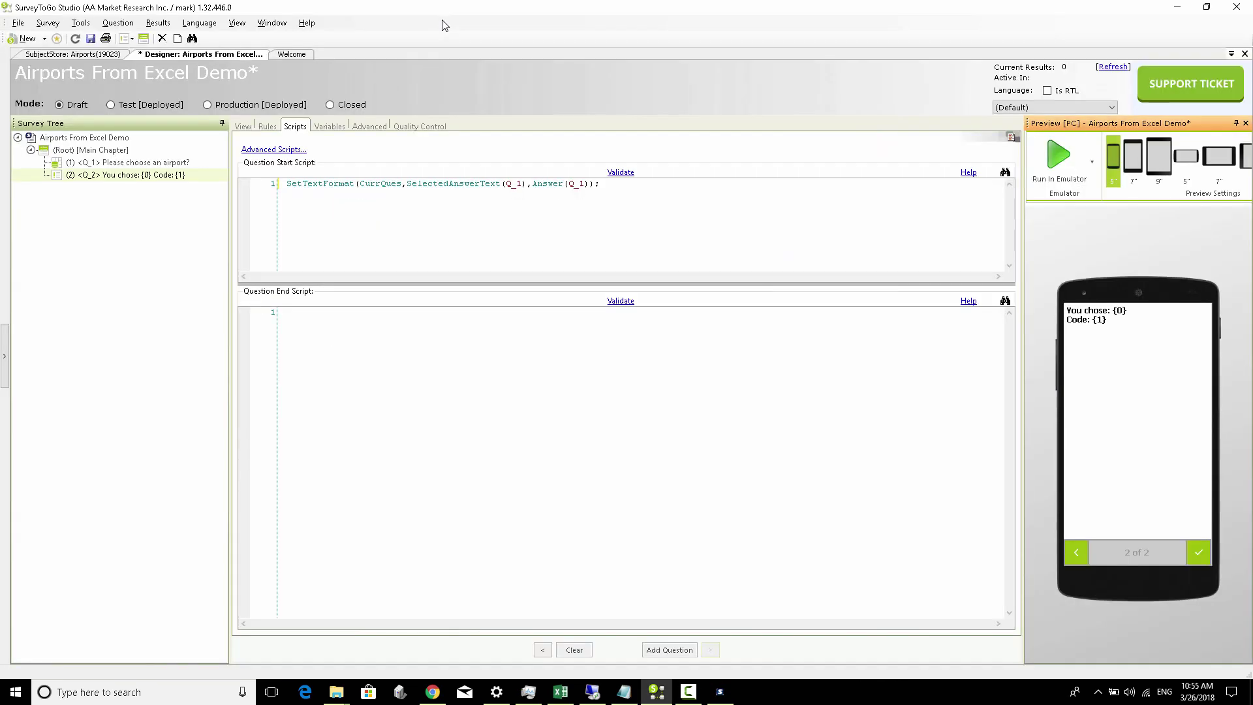
pyautogui.hotkey('alt', 'Tab')
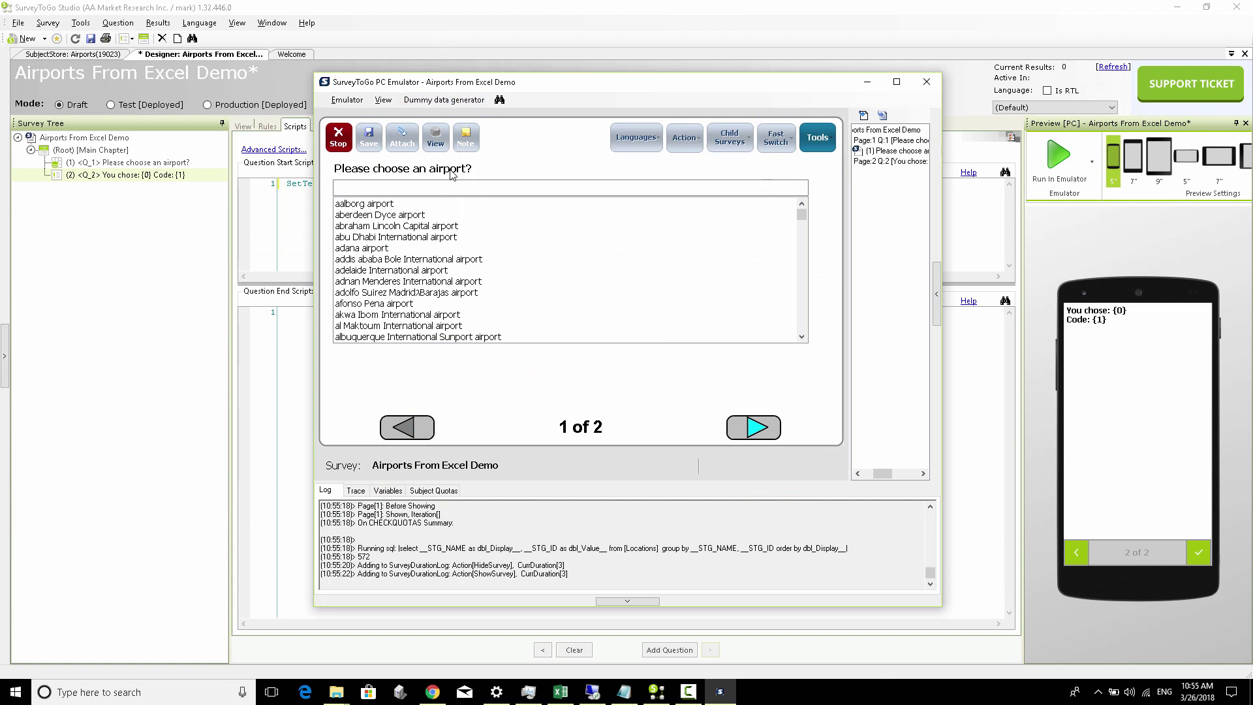
pyautogui.click(456, 187)
pyautogui.write('newa')
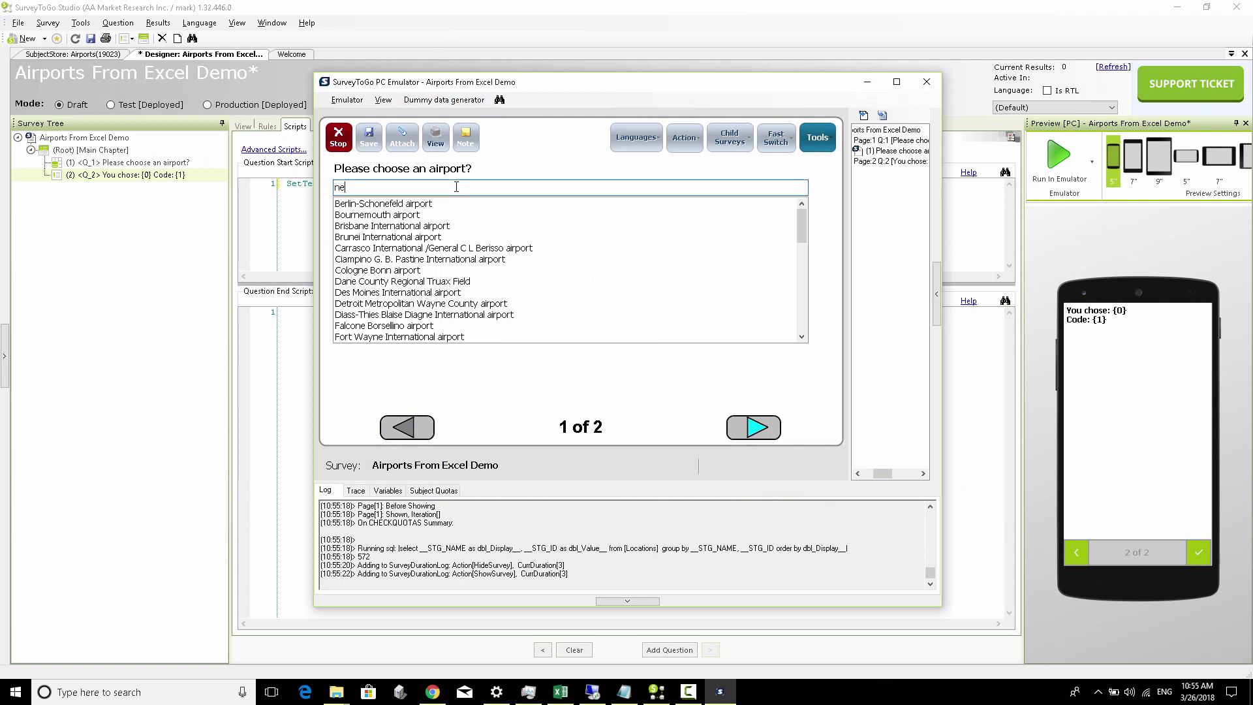
pyautogui.click(495, 205)
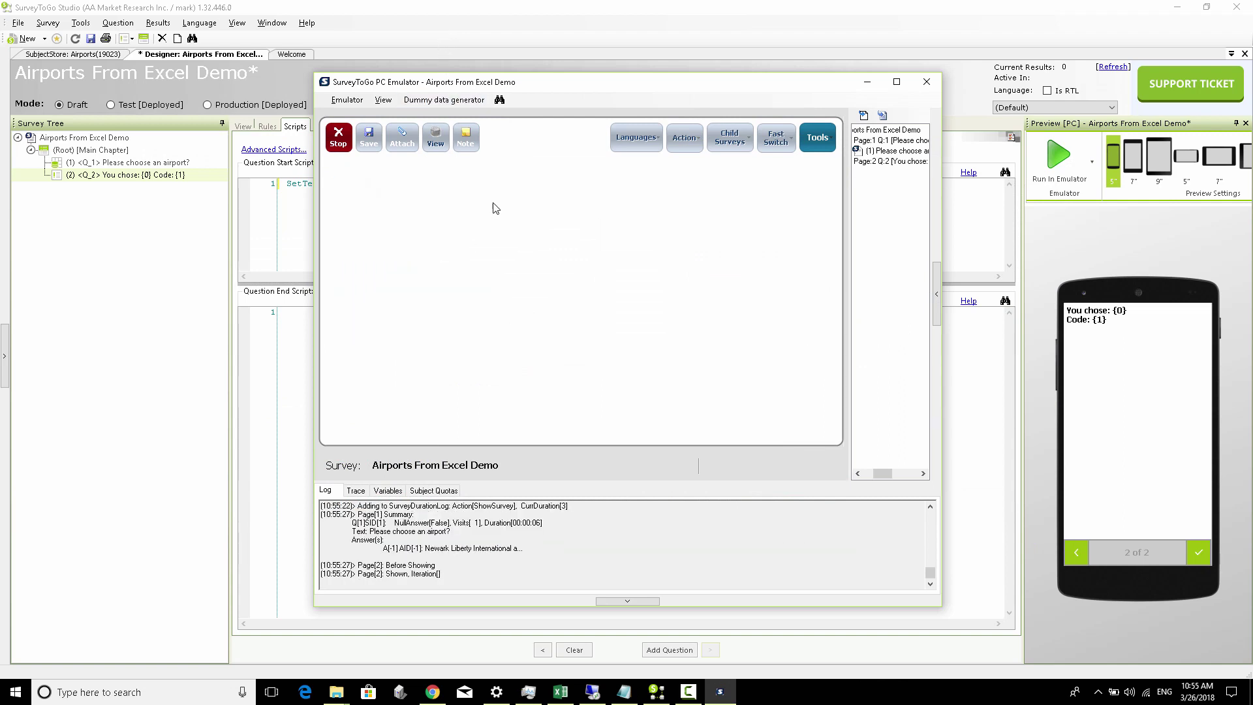